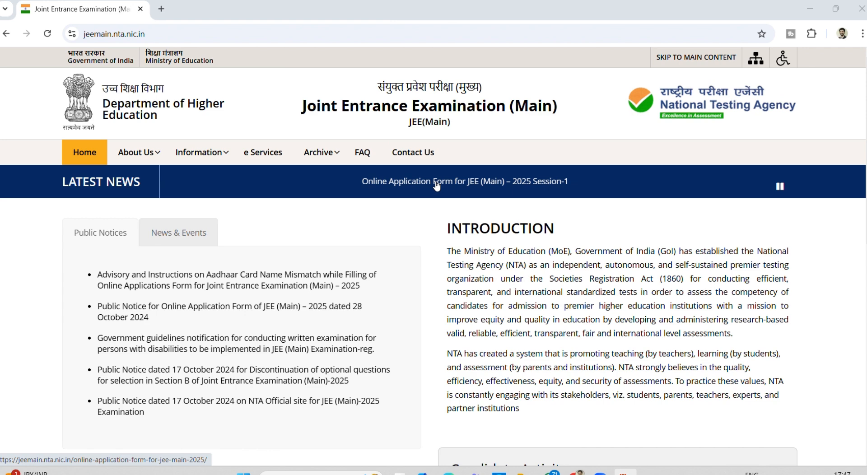
- Open the JEE(Main) 2025 Session-1 Registration page from the portal
scroll(403, 213, down, 2)
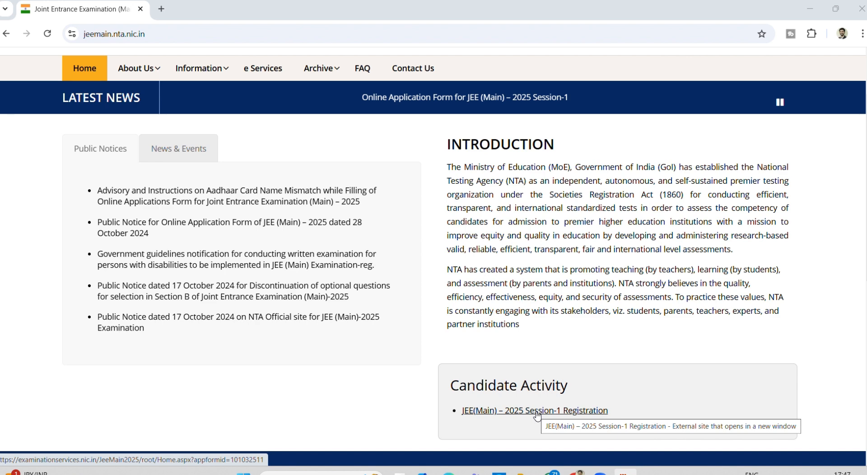
click(536, 412)
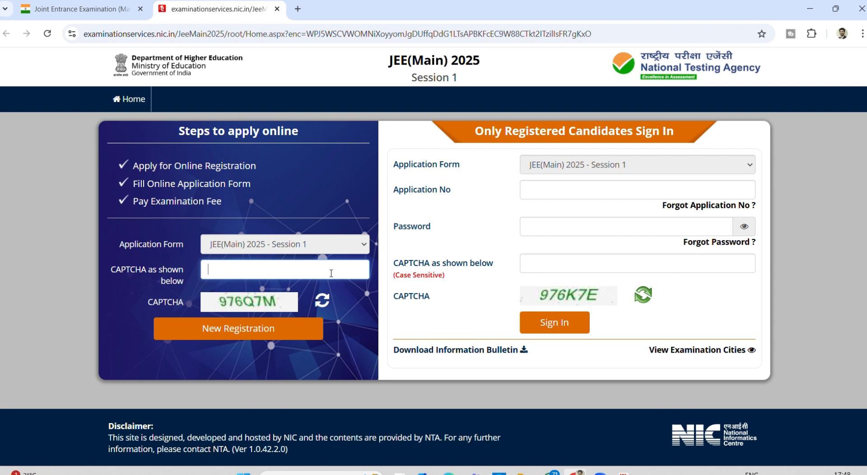
- Enter the CAPTCHA, start a New Registration, and accept the instructions declaration to proceed
text(976Q7M)
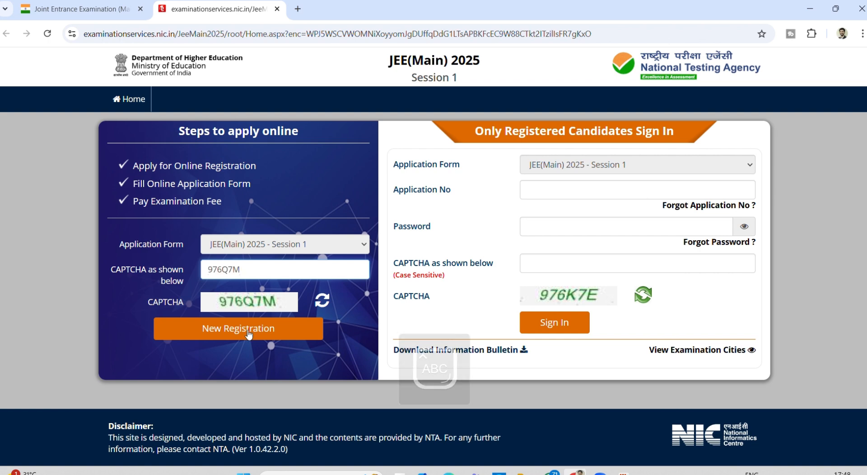
click(248, 333)
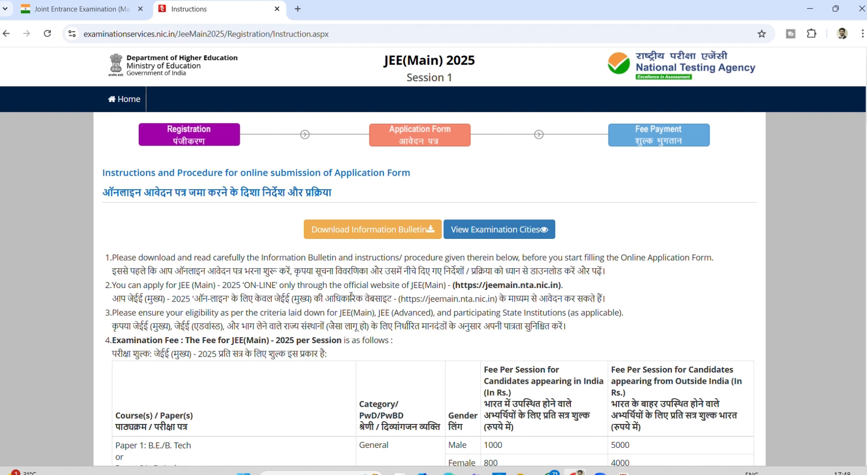
scroll(351, 296, down, 5)
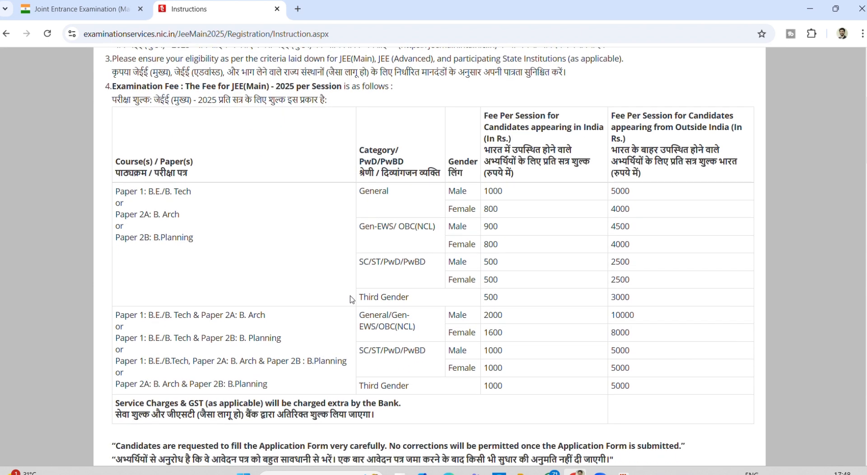
scroll(352, 298, down, 3)
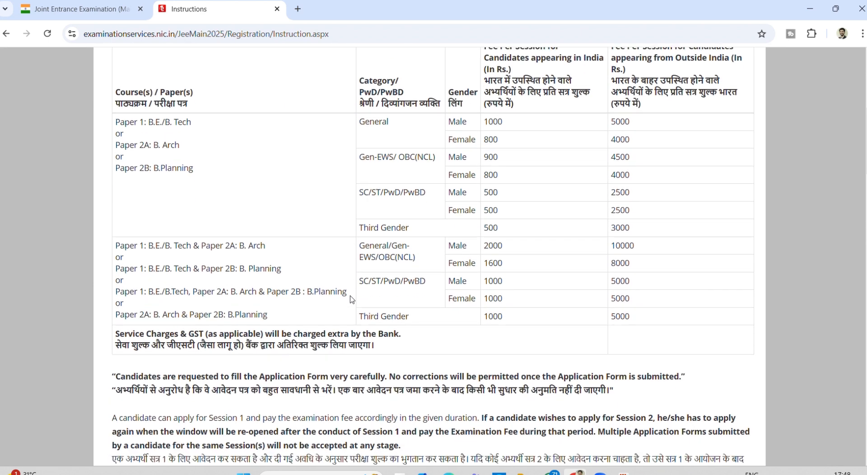
scroll(351, 296, down, 20)
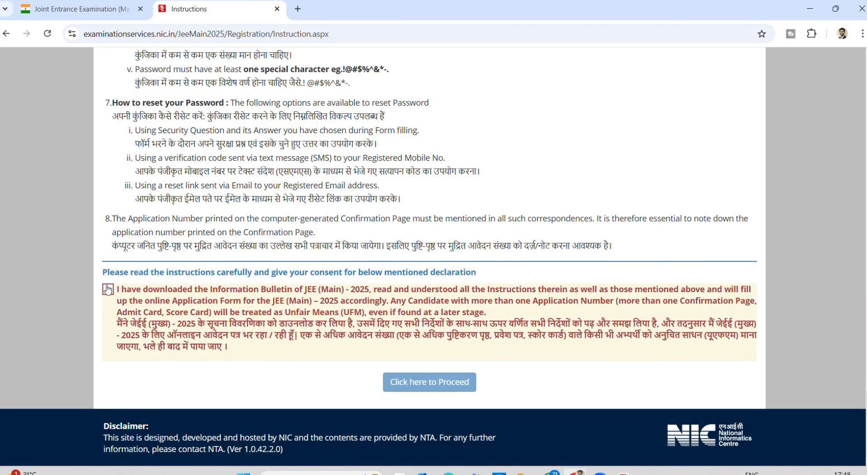
click(109, 294)
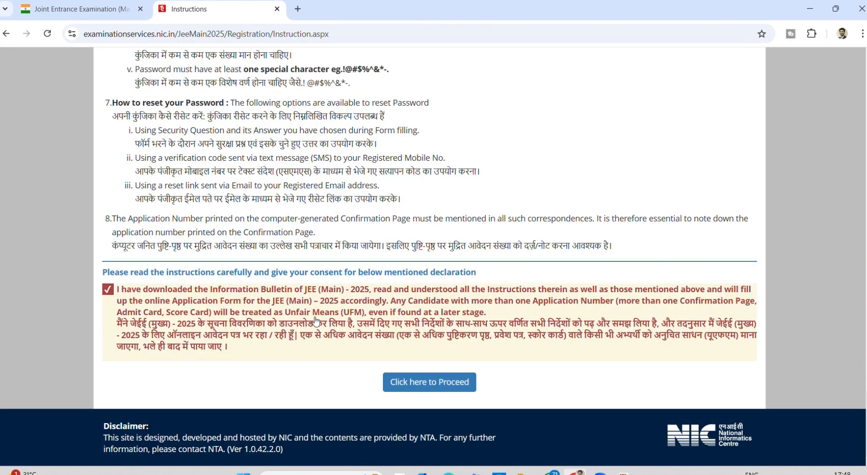
click(414, 385)
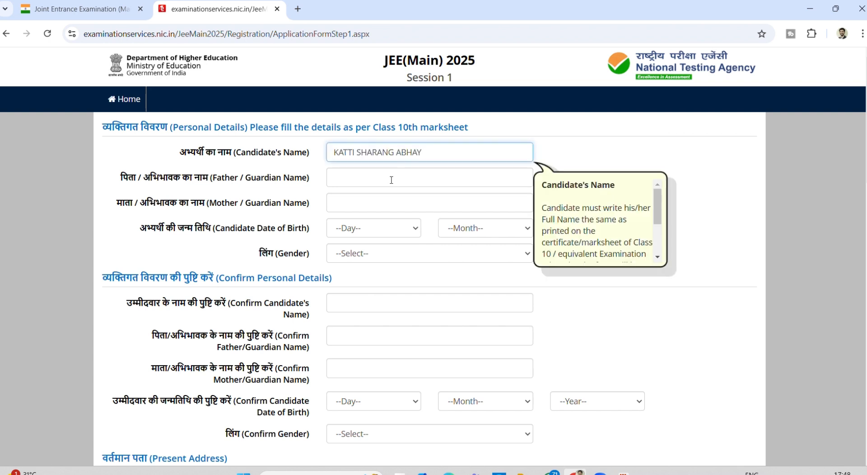
- Enter the candidate's and father's names in the Personal Details fields
click(392, 180)
click(391, 180)
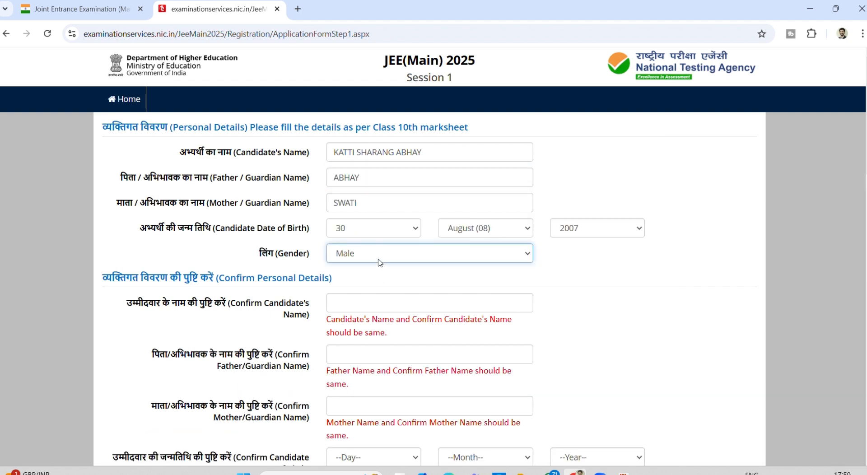
- Fill the confirm name fields and the 30 August 2007 birth date
scroll(378, 276, down, 2)
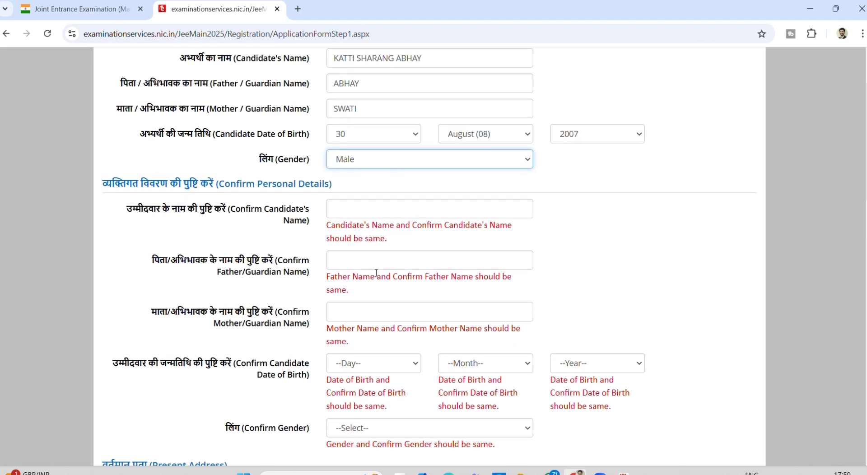
scroll(375, 273, down, 1)
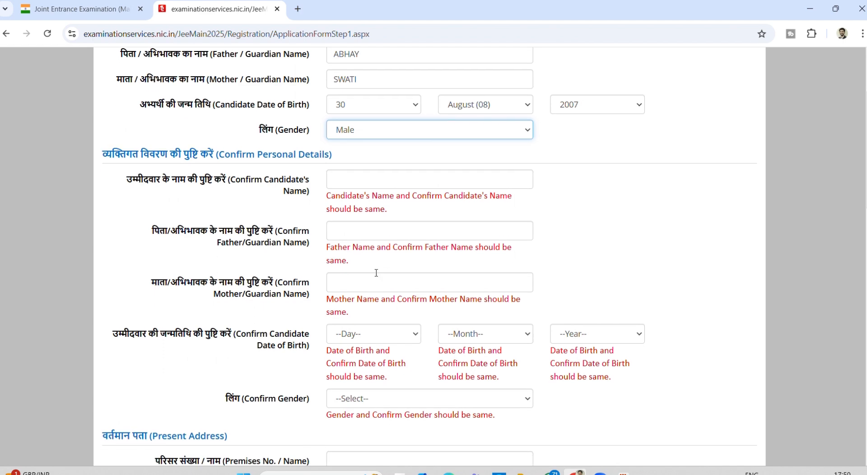
click(361, 187)
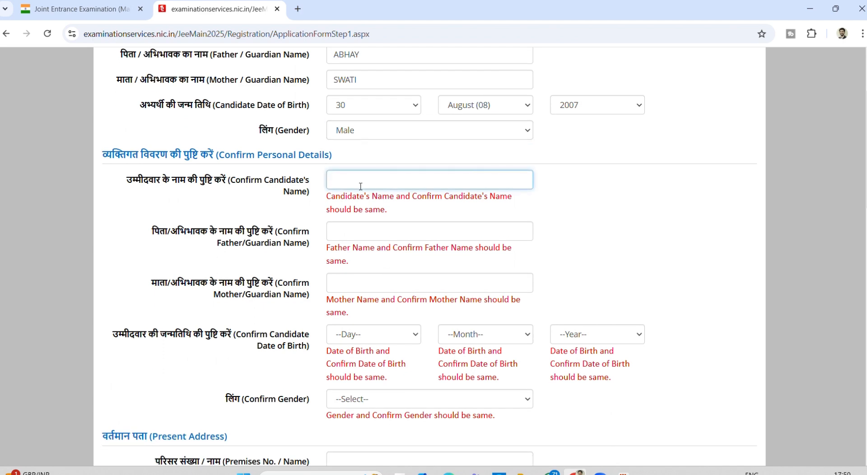
scroll(360, 186, up, 1)
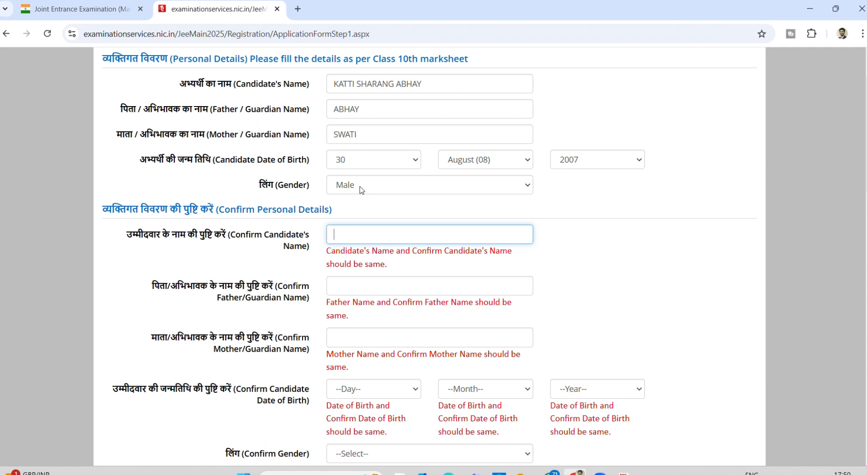
- Set both Gender and Confirm Gender to Female
click(366, 81)
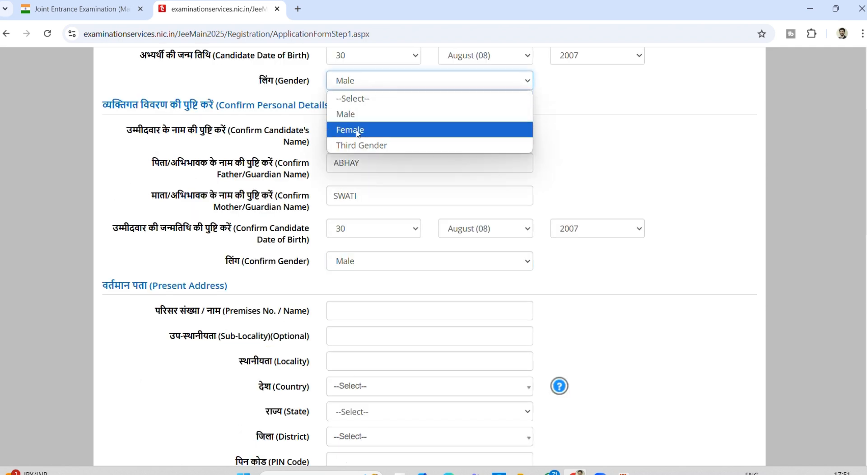
click(357, 130)
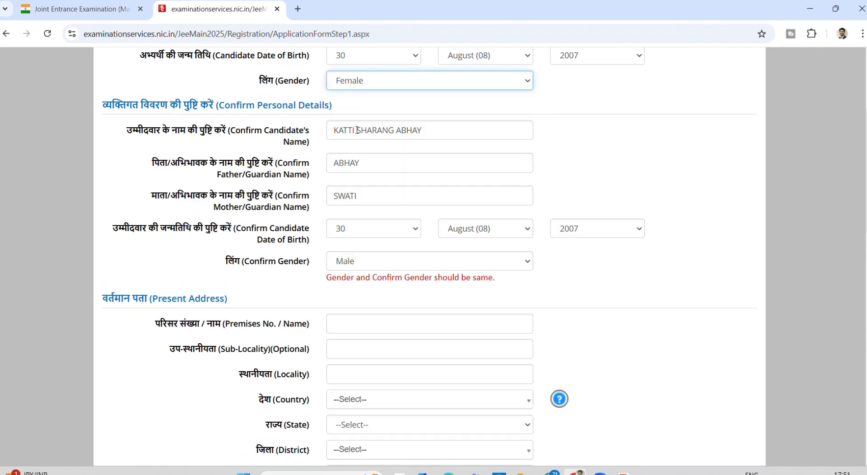
click(354, 262)
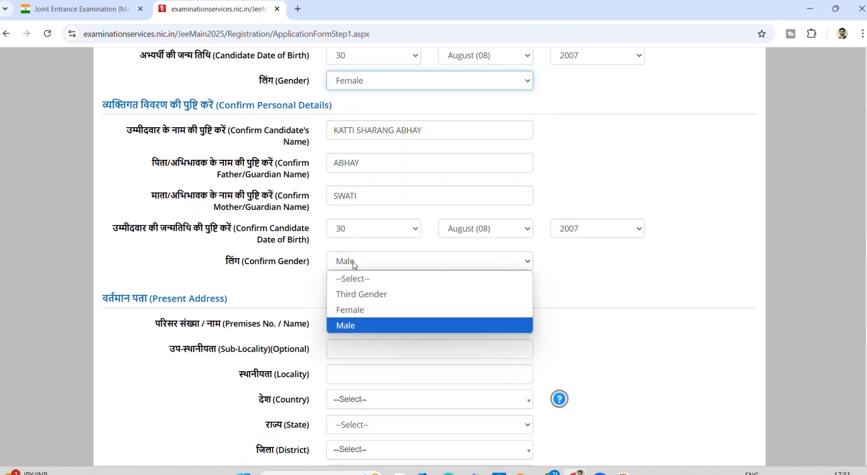
click(351, 310)
scroll(351, 311, down, 2)
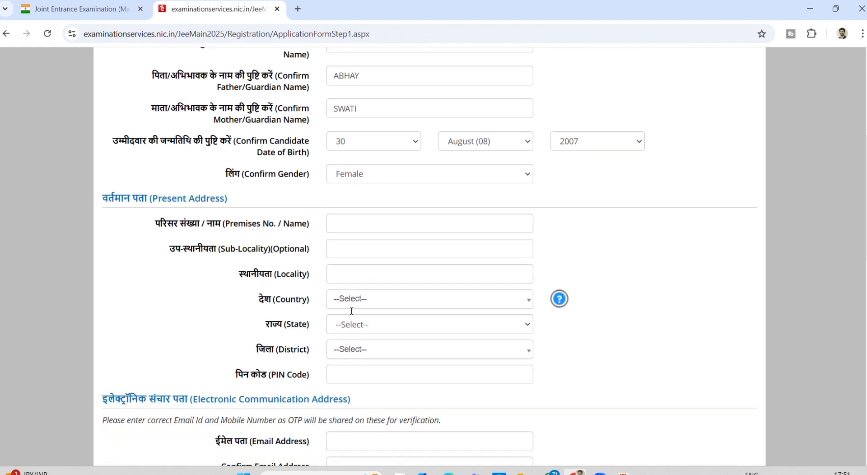
scroll(352, 311, up, 5)
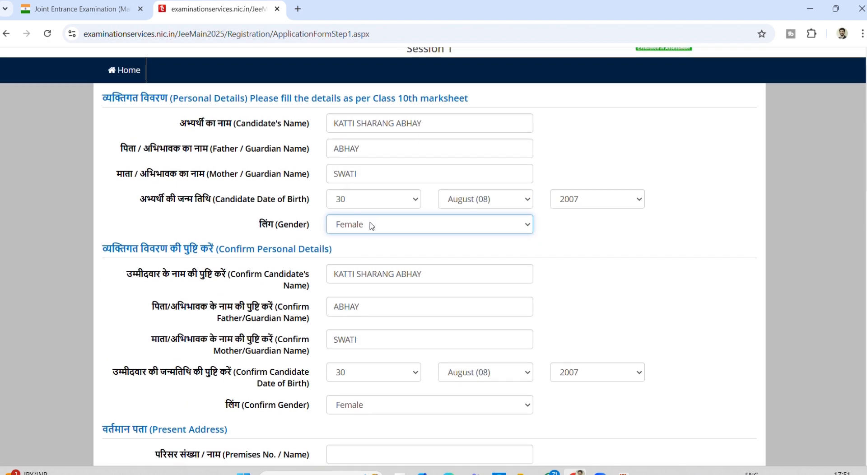
click(369, 253)
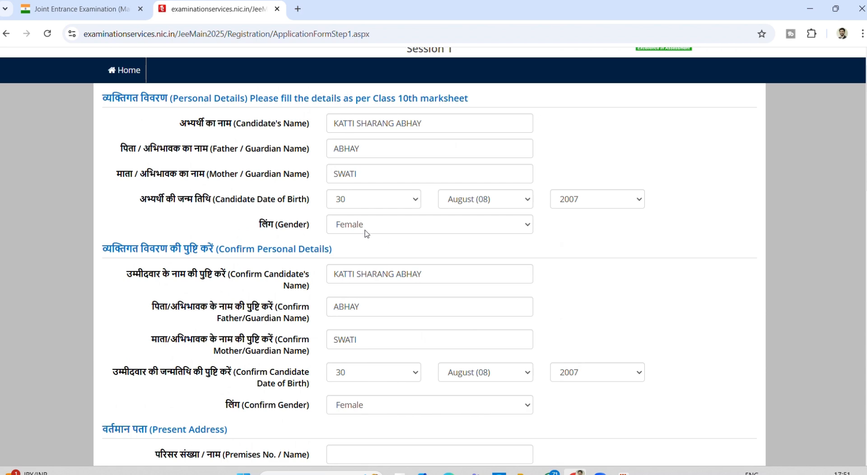
scroll(366, 233, down, 3)
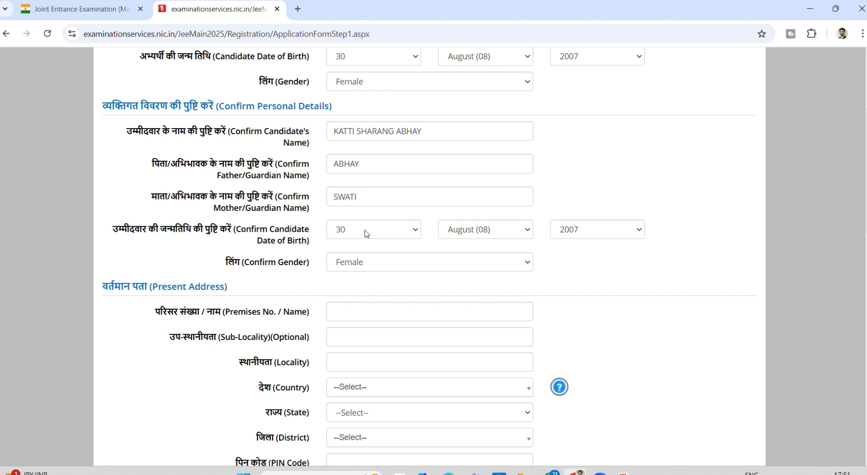
scroll(366, 233, down, 2)
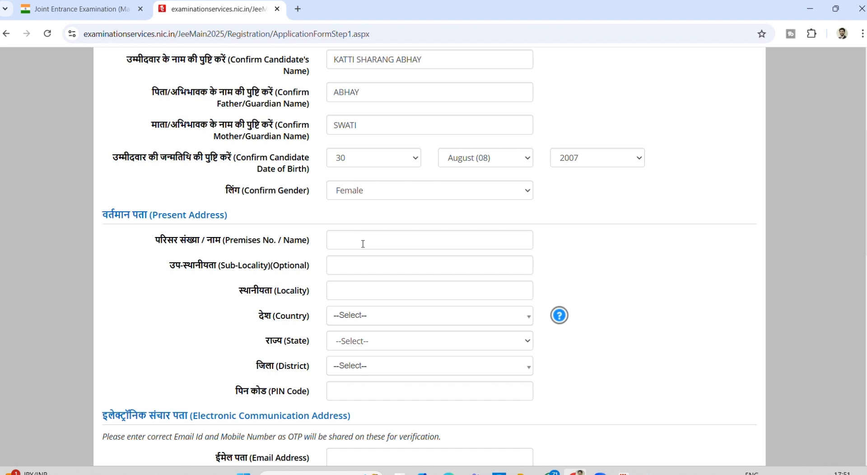
- Enter present address, e-mail, mobile and alternate numbers; mark permanent address same as present
click(363, 244)
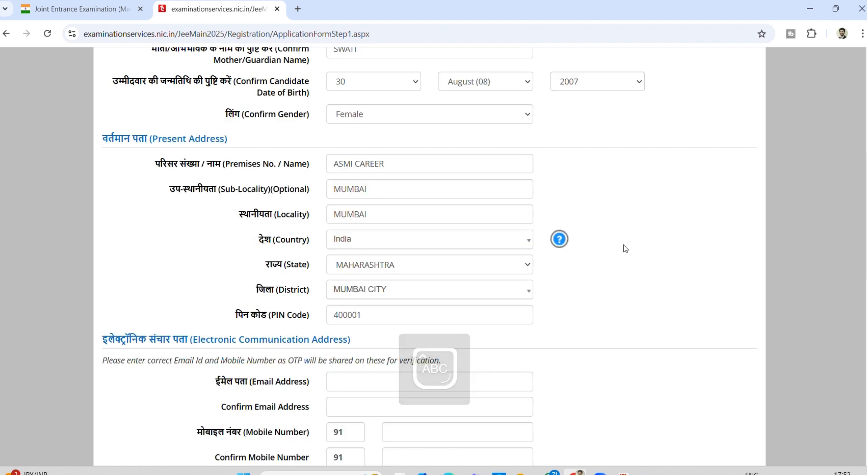
scroll(623, 246, down, 3)
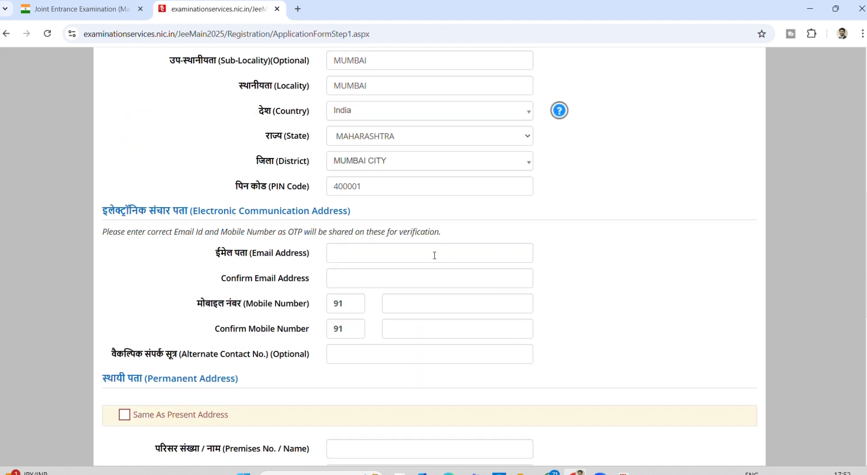
scroll(434, 256, down, 2)
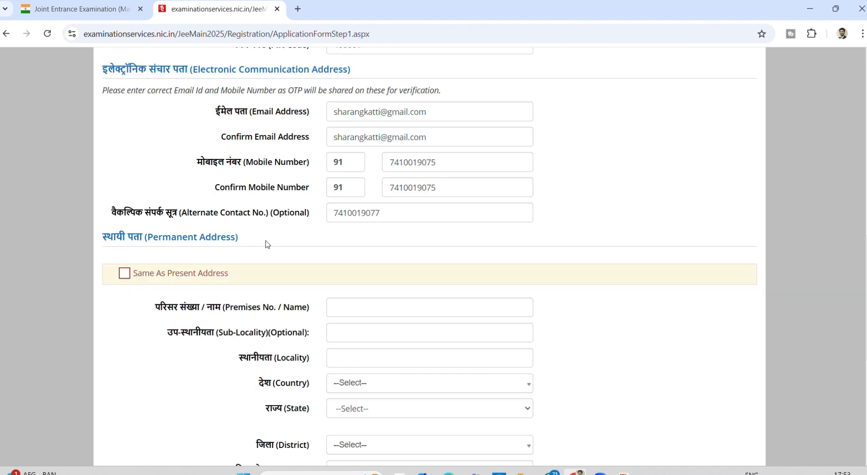
scroll(267, 245, down, 1)
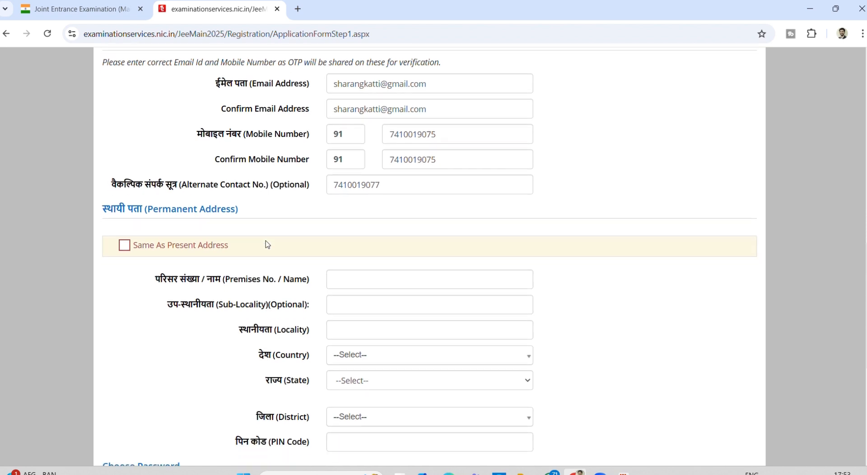
scroll(268, 244, up, 2)
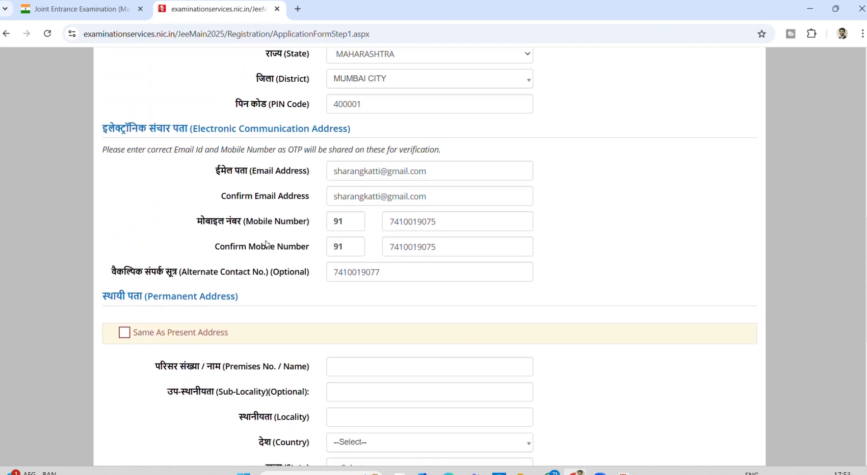
scroll(266, 244, down, 1)
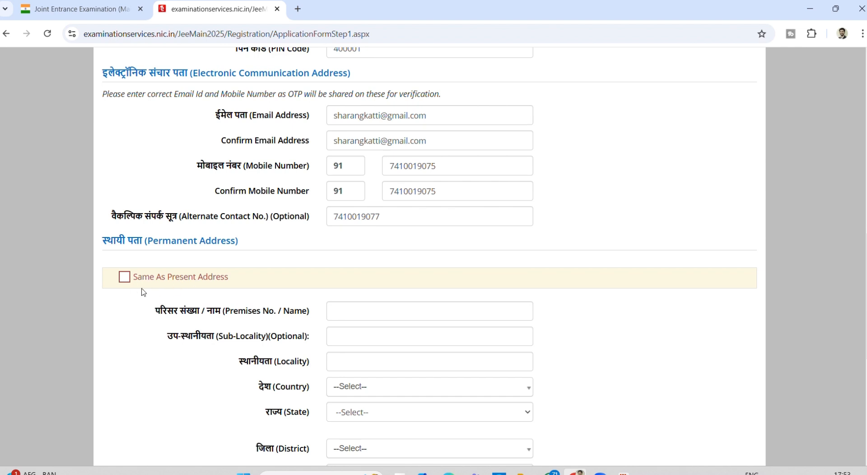
click(124, 277)
- Set the password, the 'first school' security question with its answer, and CAPTCHA, then submit
scroll(126, 279, down, 2)
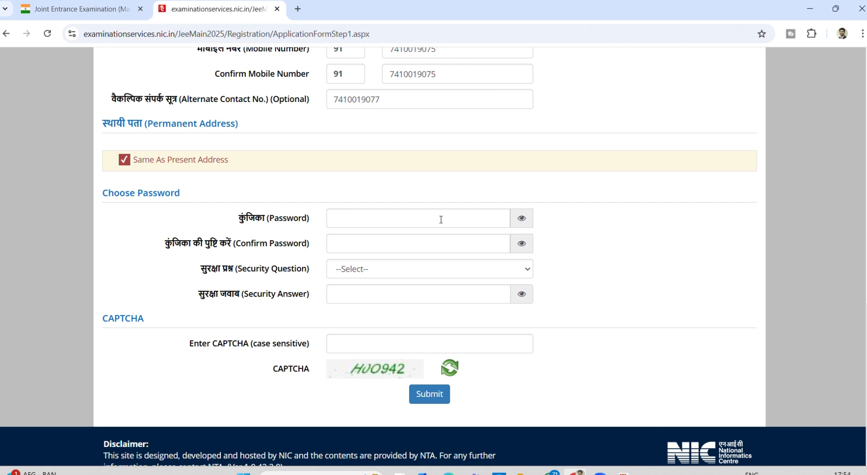
click(441, 219)
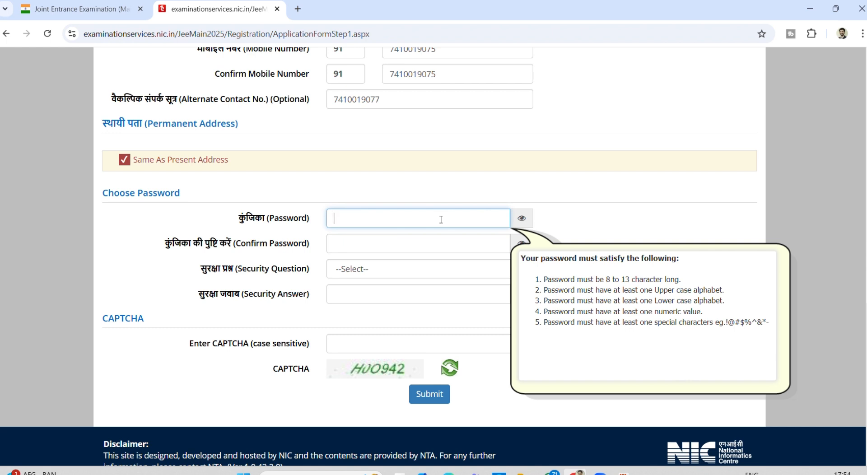
click(386, 270)
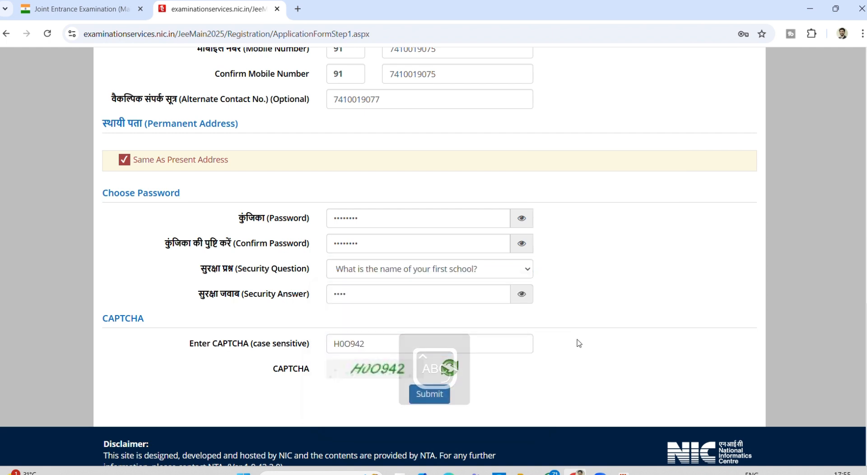
scroll(579, 343, down, 1)
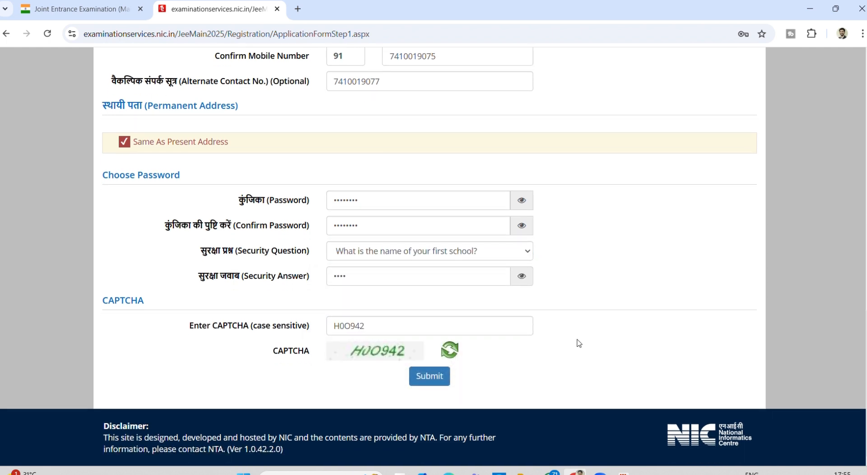
click(430, 377)
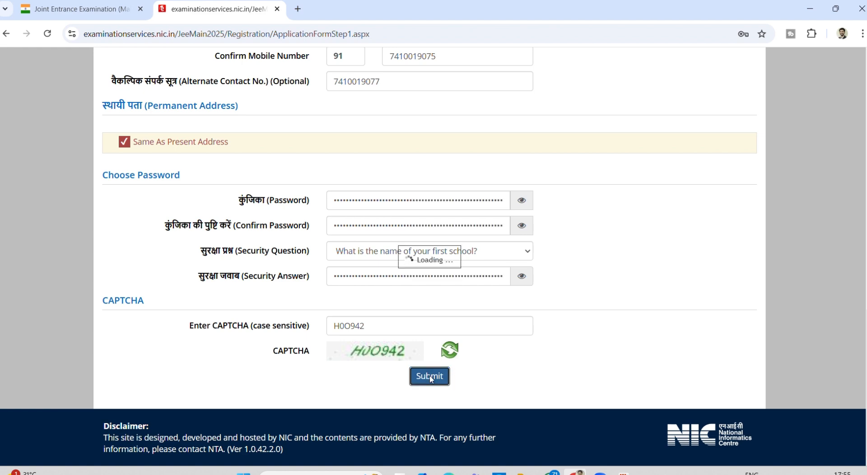
- Tick the verification checklist items and I Agree, then confirm Submit and Send OTP
click(429, 305)
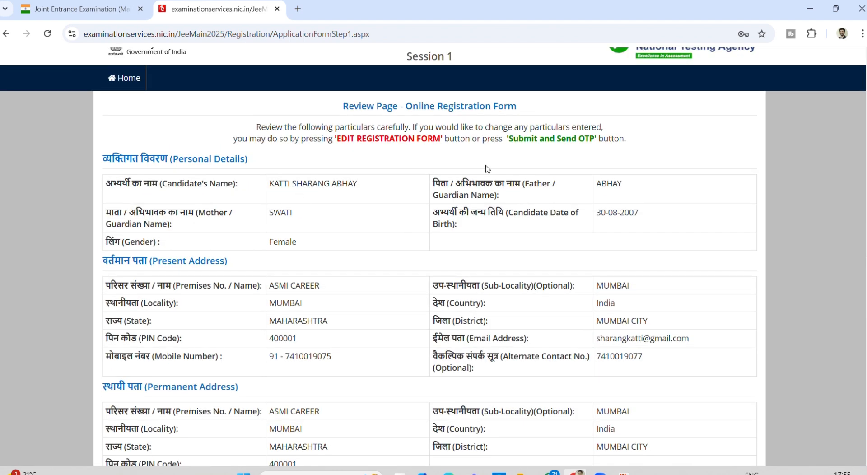
scroll(291, 298, down, 3)
scroll(291, 299, down, 3)
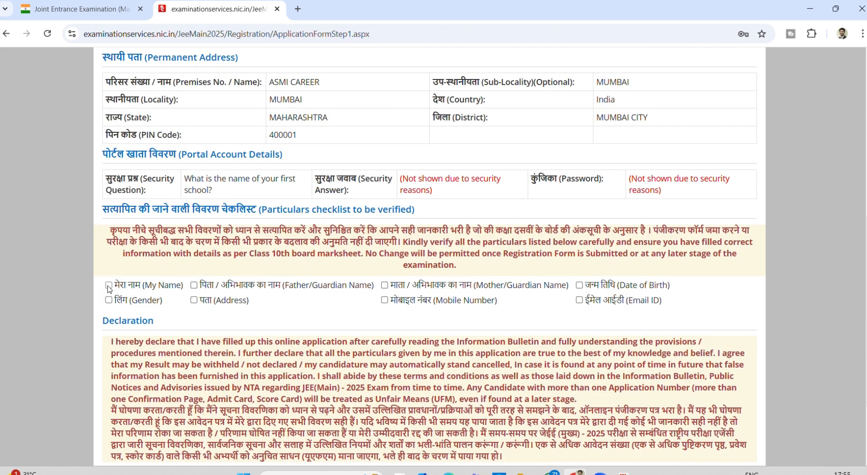
click(109, 285)
key(Tab)
key(space)
key(space)
key(space)
key(Tab)
key(space)
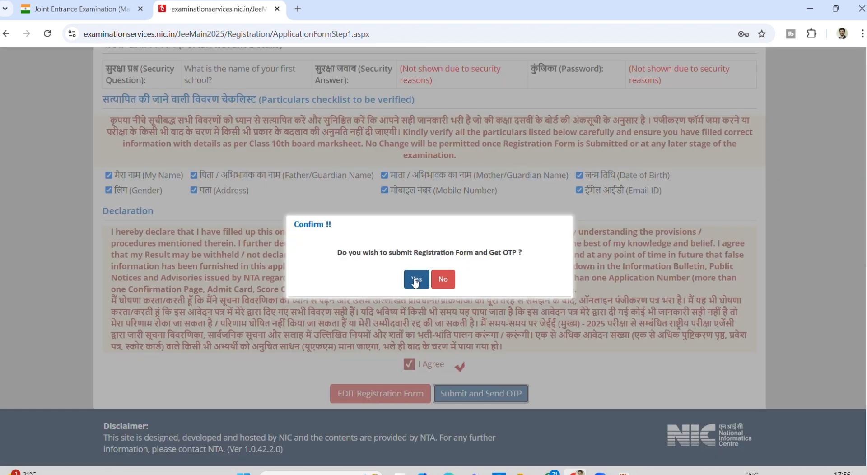
click(415, 279)
click(451, 310)
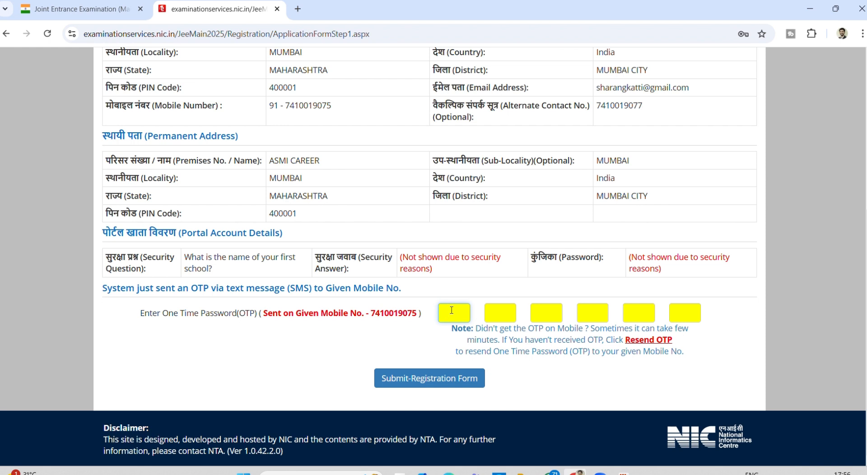
- Paste the OTP to finish registration, note the Application Number, and continue to the application form
key(ctrl+v)
click(409, 376)
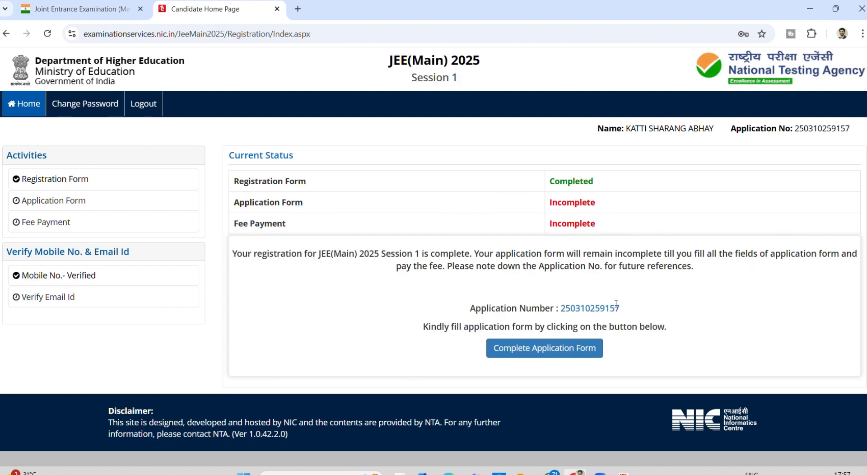
drag(620, 306, 560, 308)
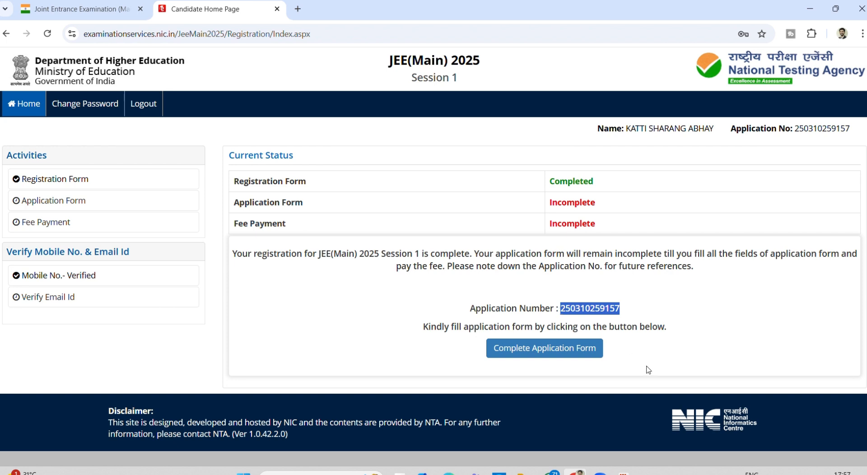
click(538, 349)
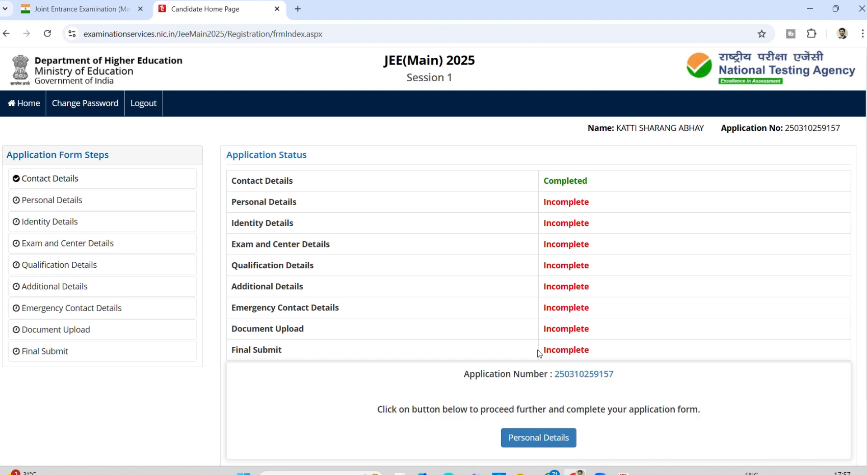
- Open the Personal Details step and try Male, then Female, as the gender
scroll(539, 353, down, 1)
click(538, 396)
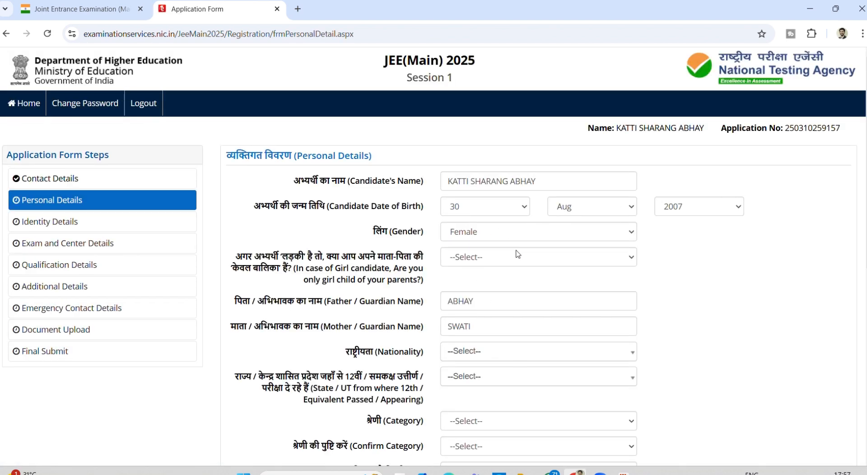
scroll(518, 254, down, 1)
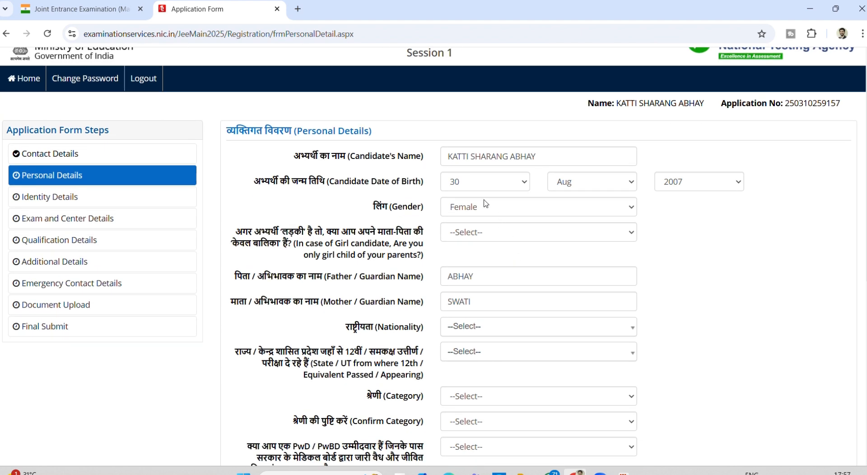
click(486, 204)
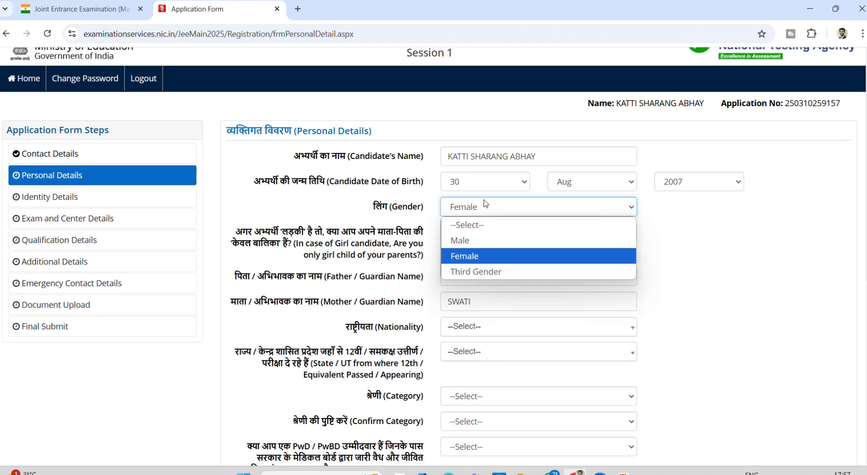
click(486, 204)
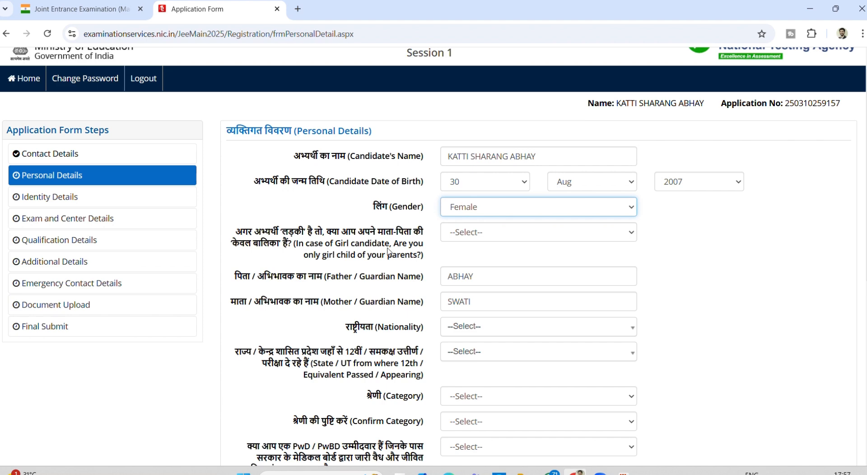
click(502, 213)
click(488, 237)
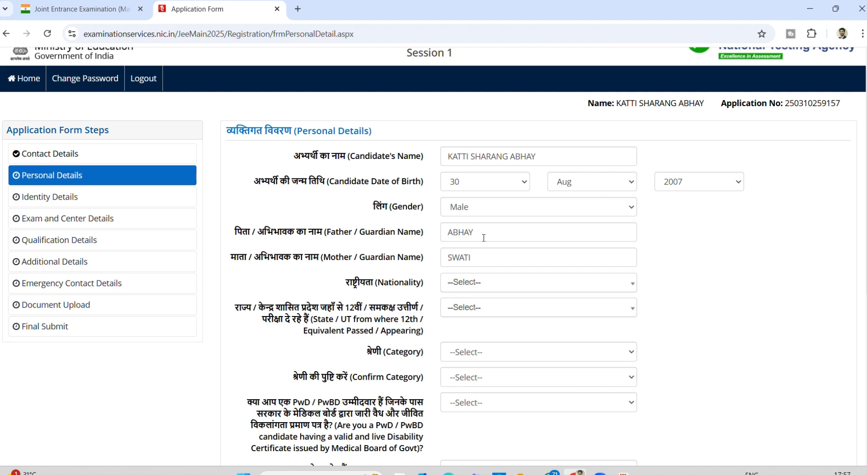
scroll(458, 281, down, 1)
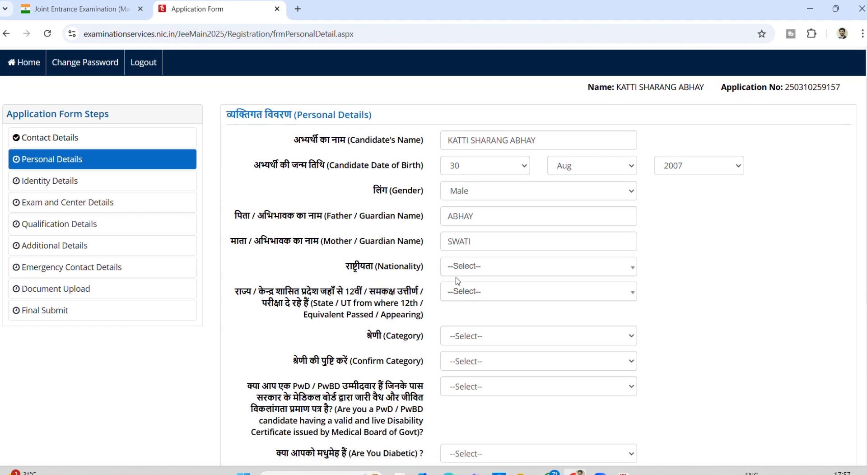
click(466, 194)
click(459, 240)
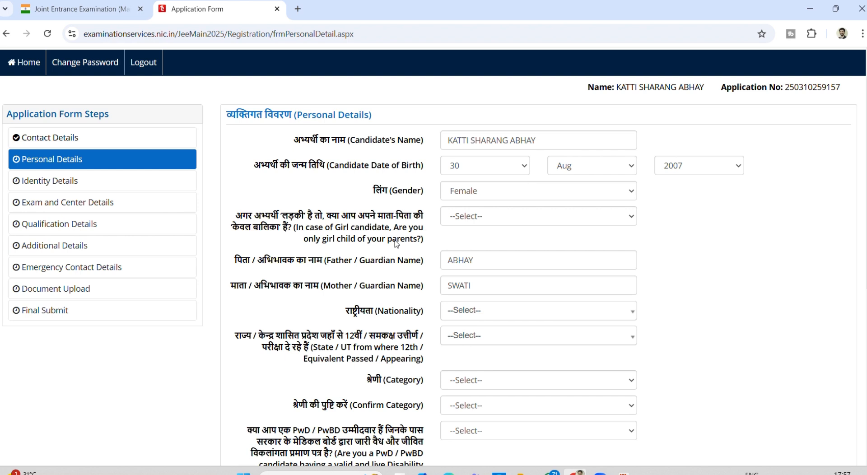
- Look over the single girl child answers, then set the gender to Male
click(461, 218)
click(461, 218)
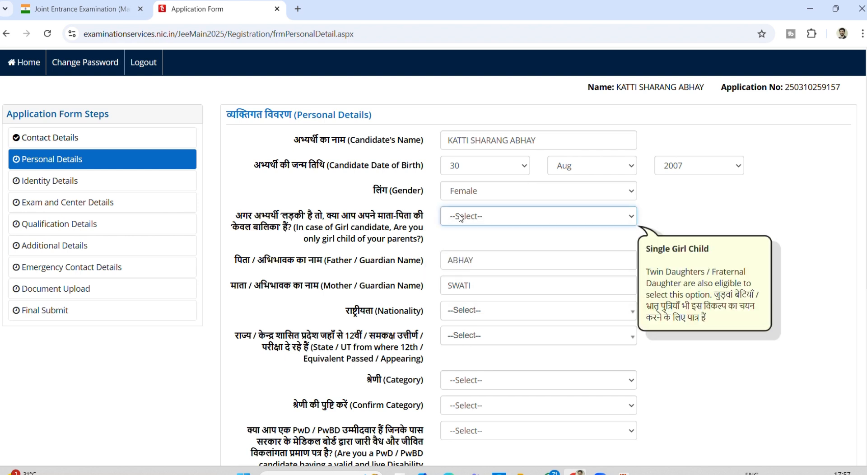
click(460, 218)
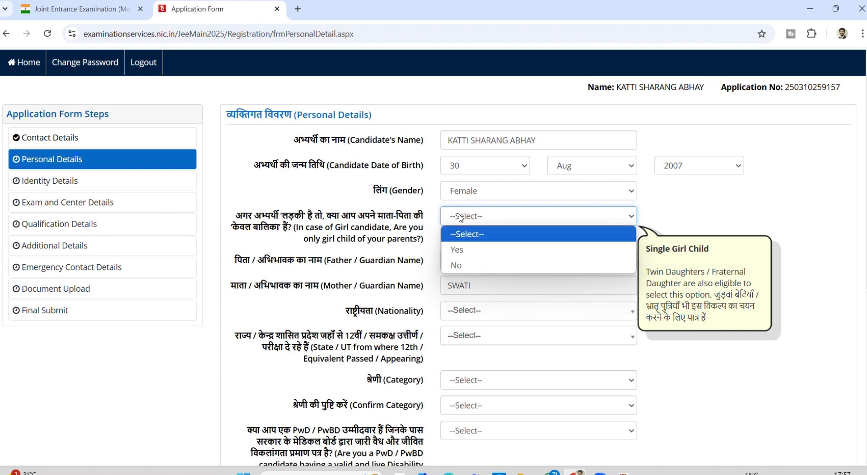
click(467, 197)
click(469, 224)
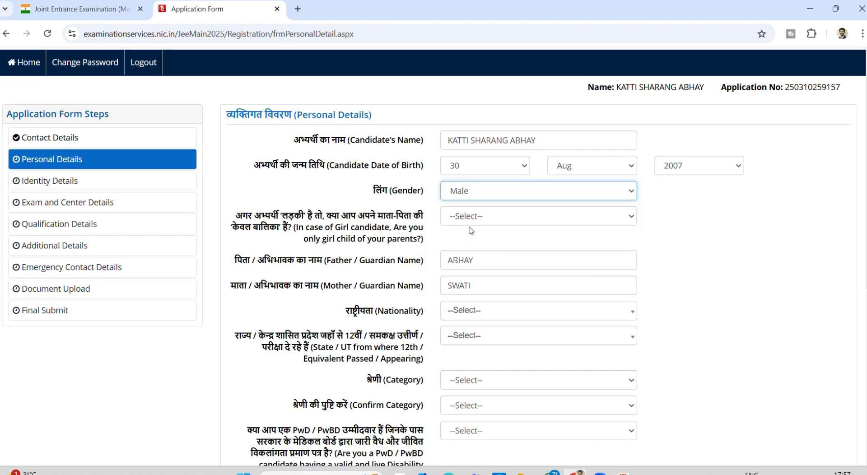
- Set the nationality to Indian after briefly choosing OCI
scroll(454, 283, down, 1)
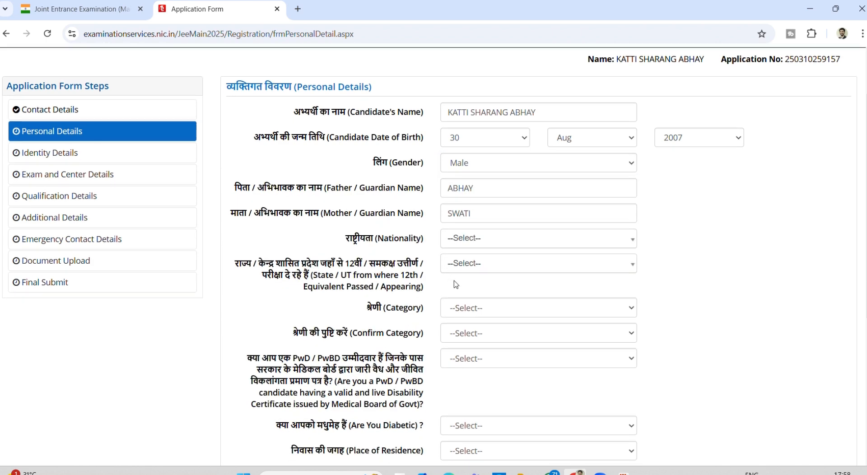
click(466, 239)
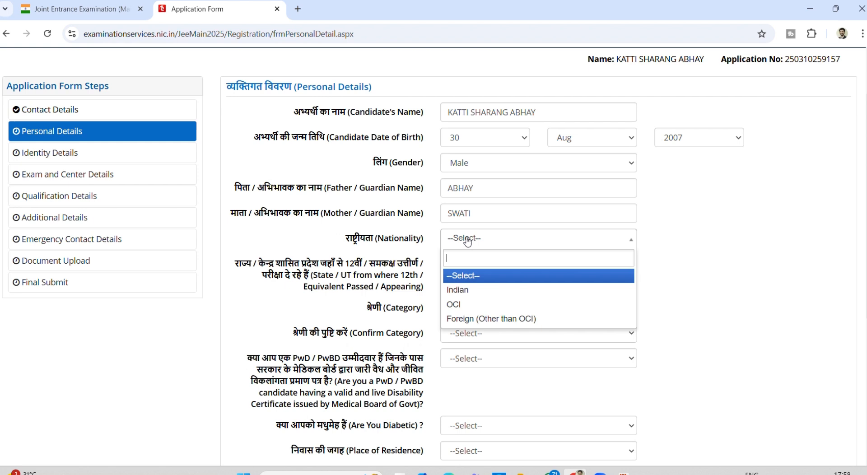
click(456, 305)
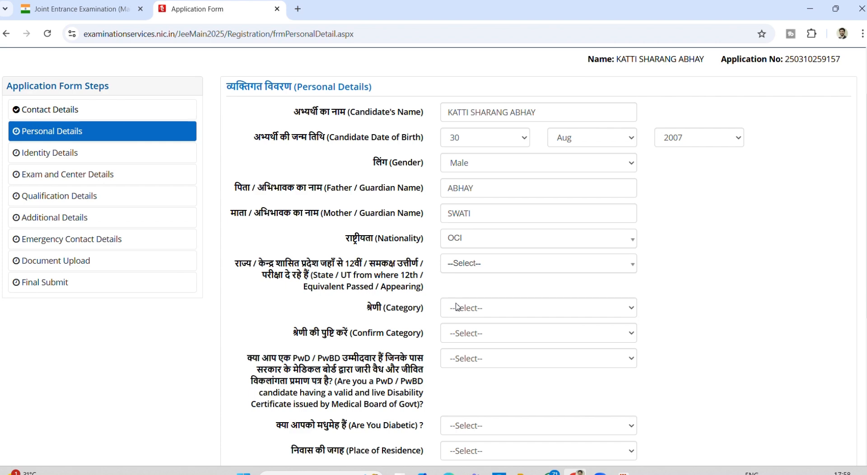
click(469, 245)
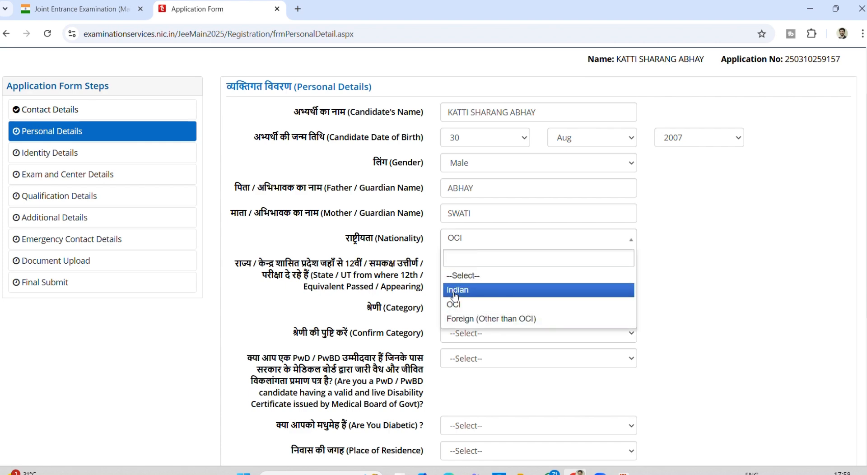
click(456, 289)
- Select MAHARASHTRA as the 12th-passed State/UT and open the Category list
scroll(455, 296, down, 1)
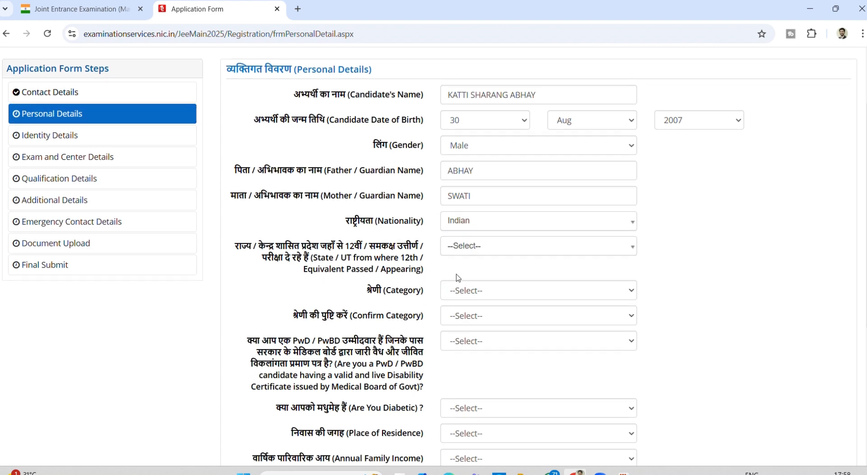
click(467, 247)
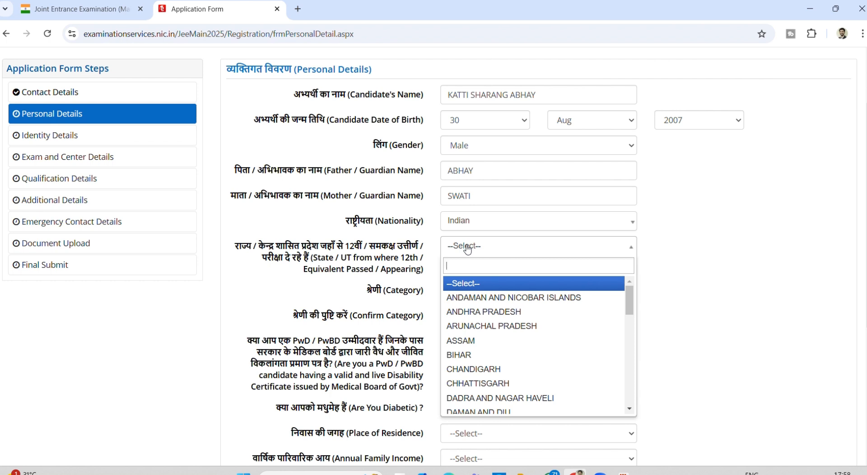
text(MAHA)
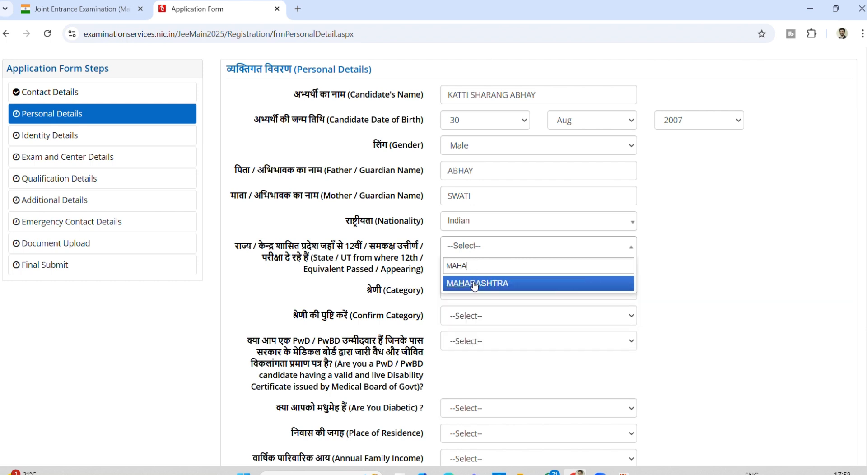
click(474, 285)
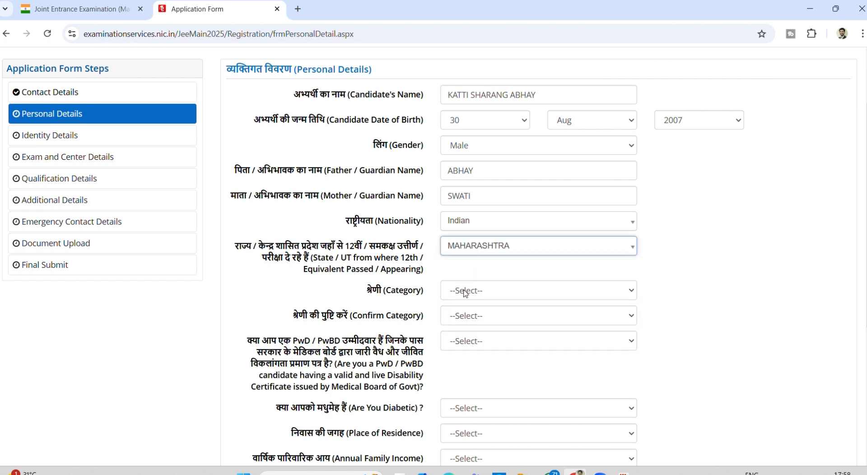
click(466, 293)
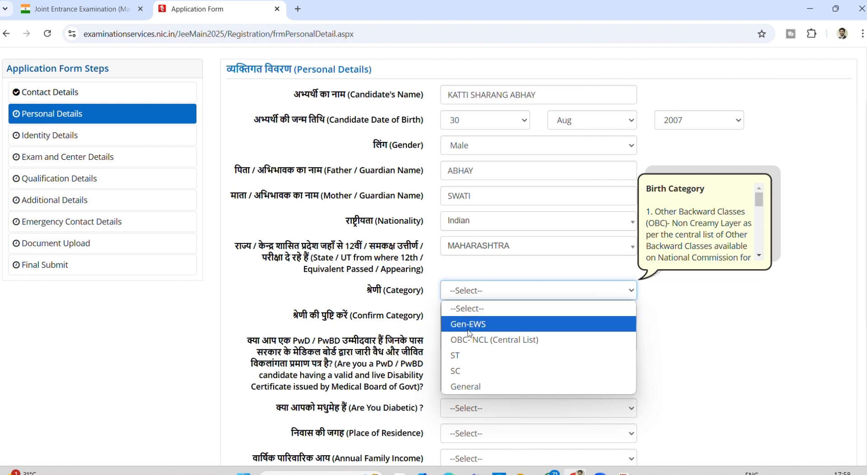
- Try General and Gen-EWS, then settle the category on OBC- NCL (Central List)
click(466, 387)
scroll(478, 391, down, 1)
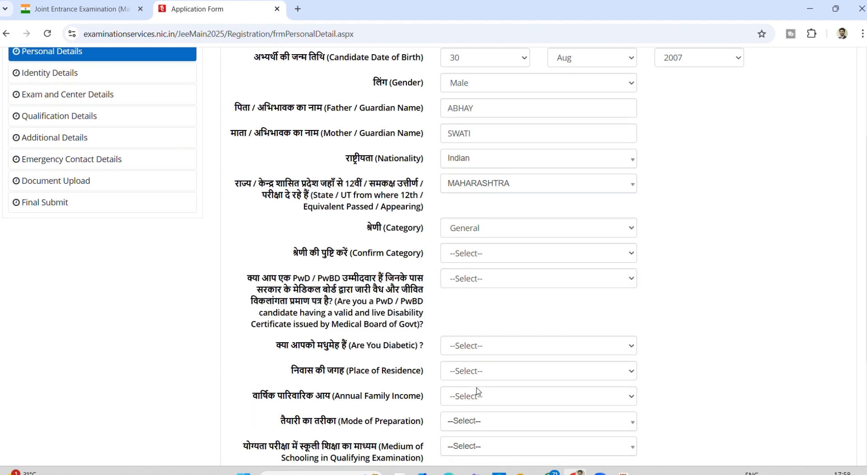
click(480, 233)
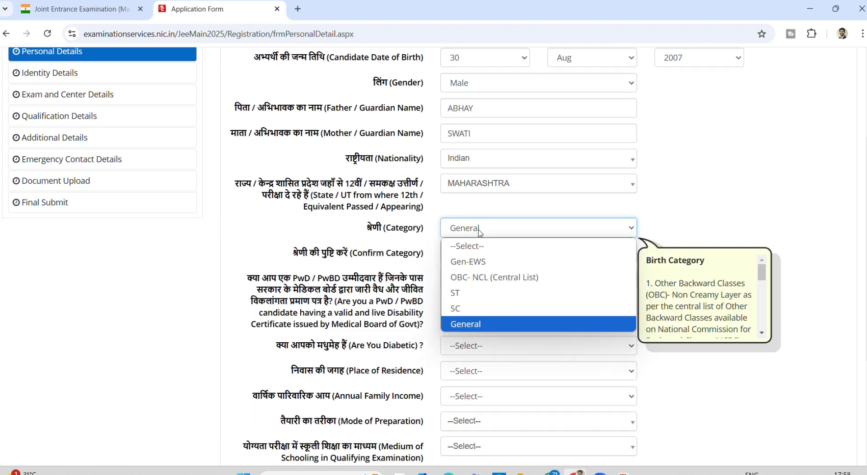
click(480, 263)
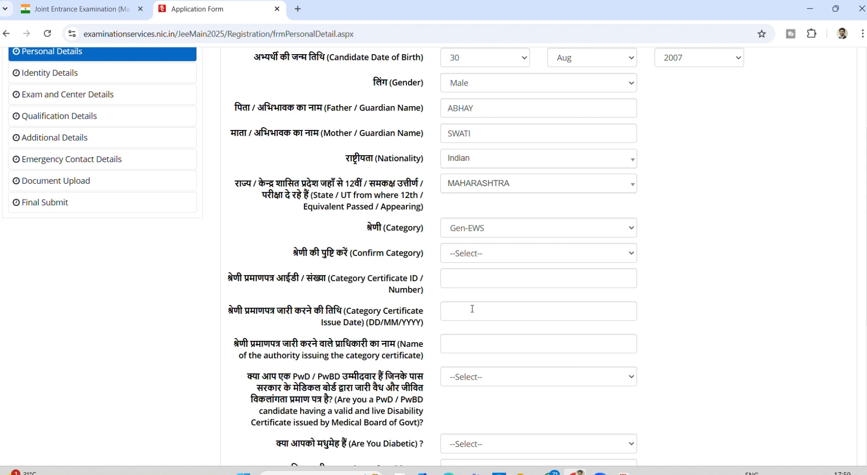
click(473, 228)
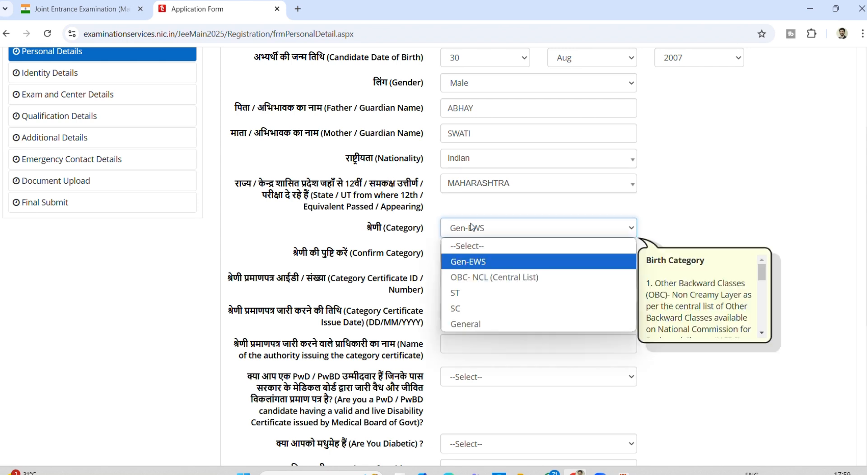
click(473, 279)
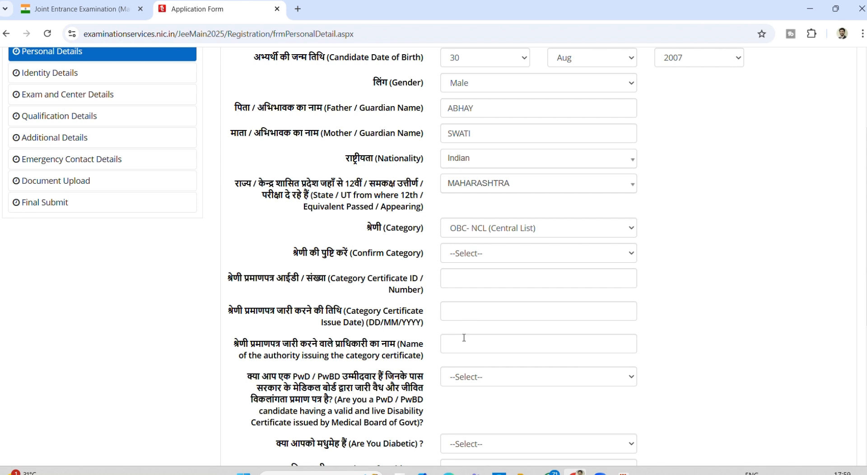
- Change Category from ST to SC and select SC in Confirm Category
click(477, 229)
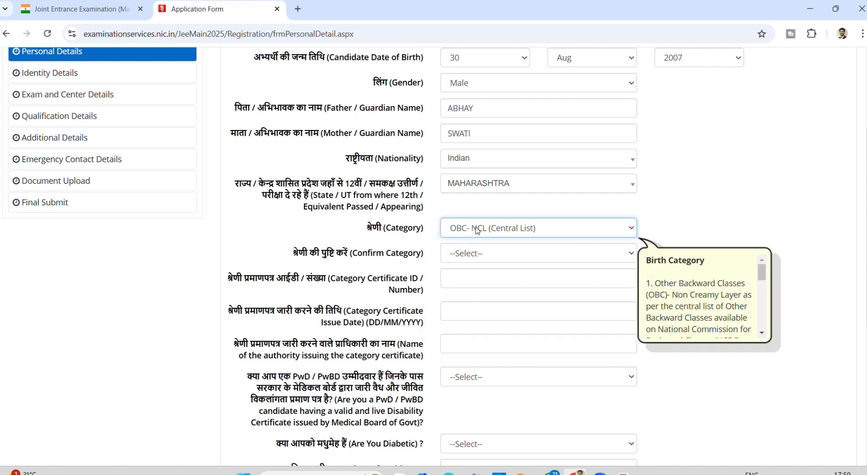
click(660, 213)
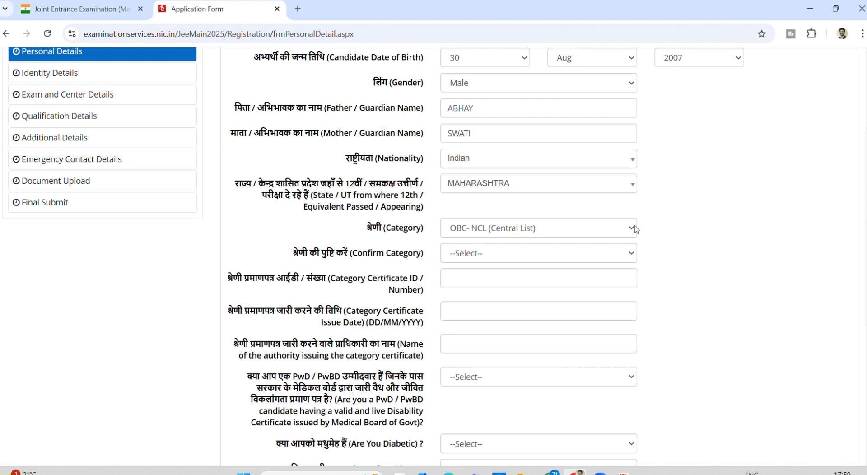
click(569, 235)
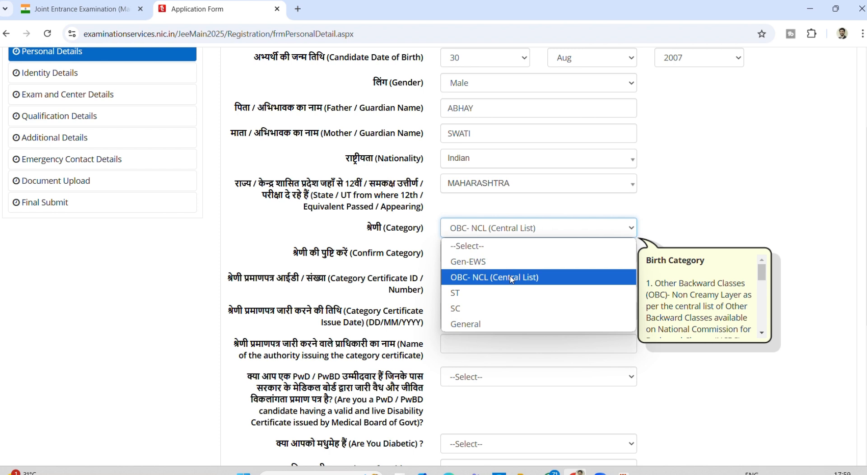
click(486, 292)
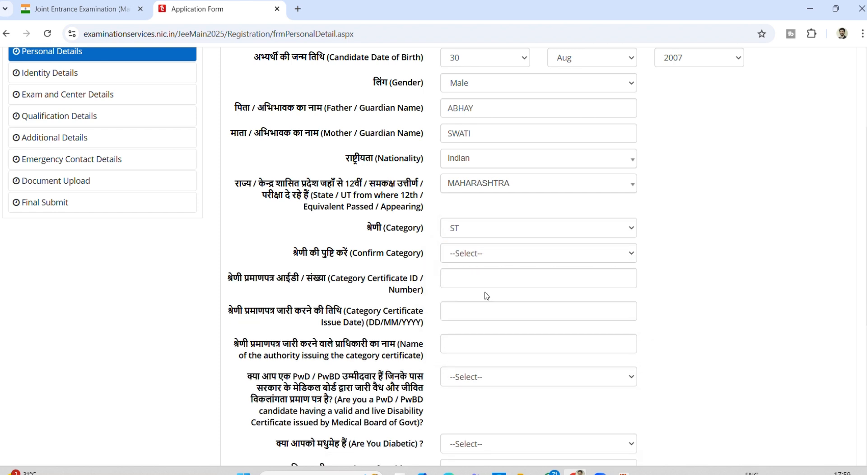
click(463, 233)
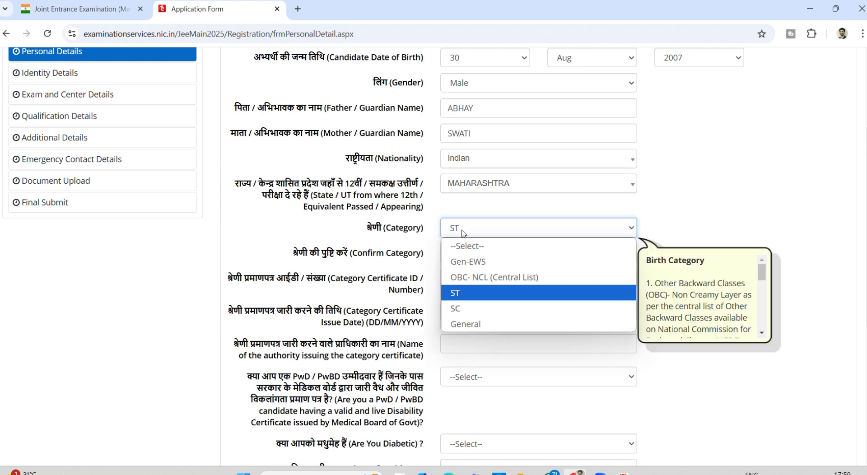
click(460, 309)
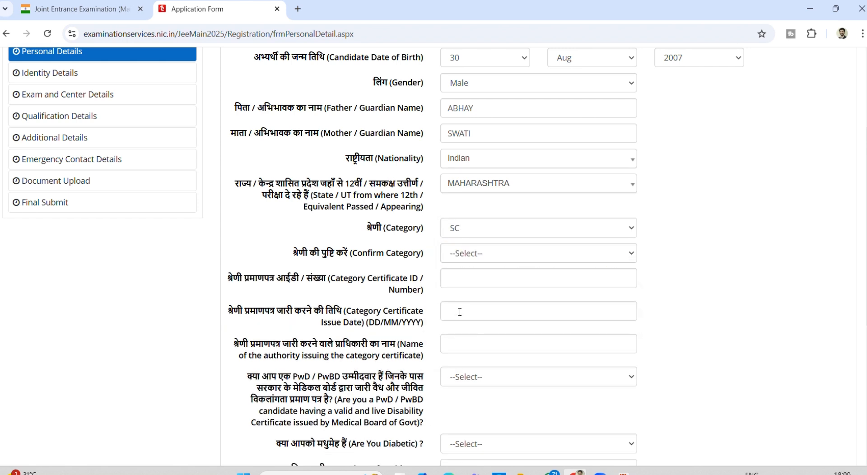
click(457, 253)
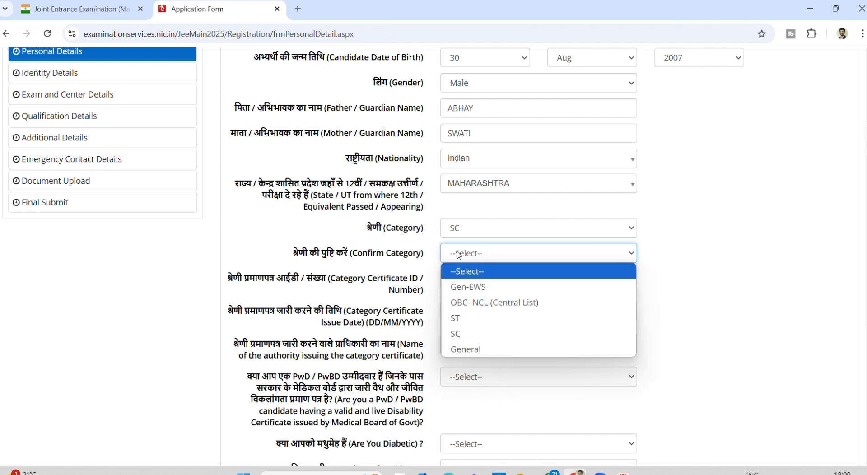
click(460, 333)
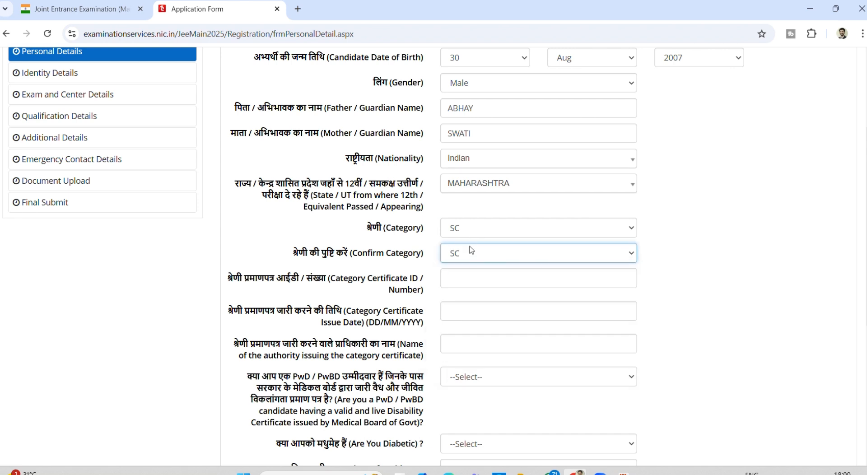
- Enter the category certificate number, issue date 30/08/2000 and issuing authority TAHSILDAR
click(465, 277)
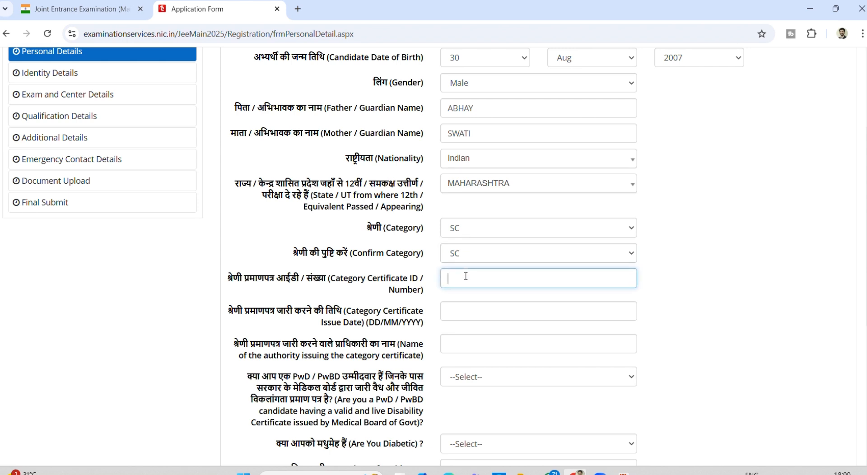
text(123456789)
click(473, 316)
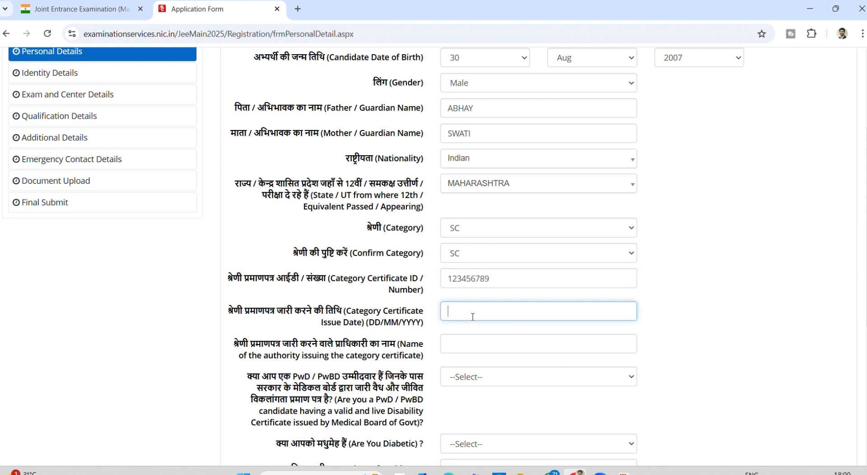
text(30/08/2000)
click(460, 343)
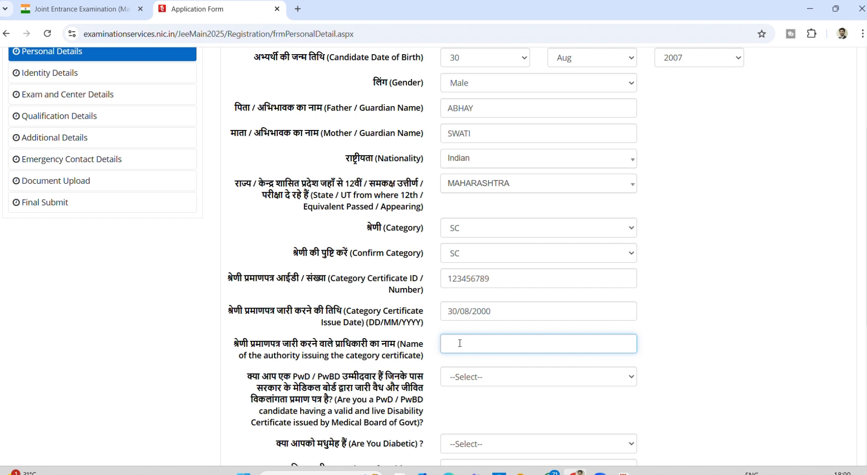
text(TAHSILDAR)
- Answer PwD/PwBD as 'PwD with disability less than 40%' with difficulty in writing as the disability type
scroll(504, 342, down, 2)
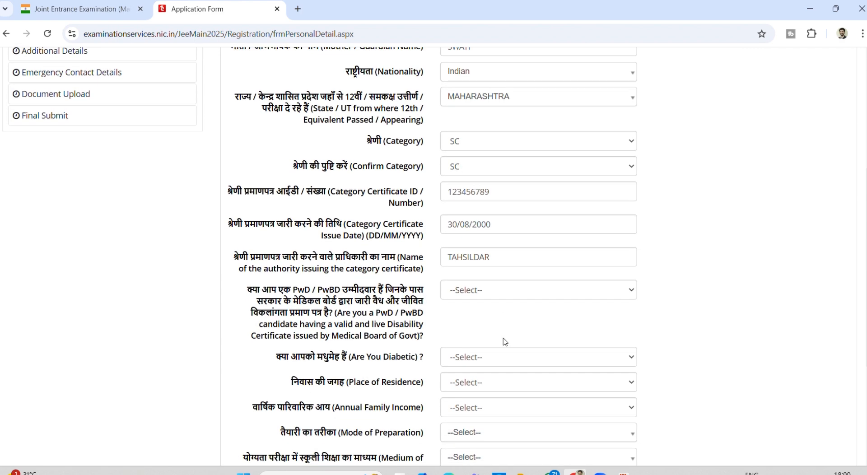
click(472, 294)
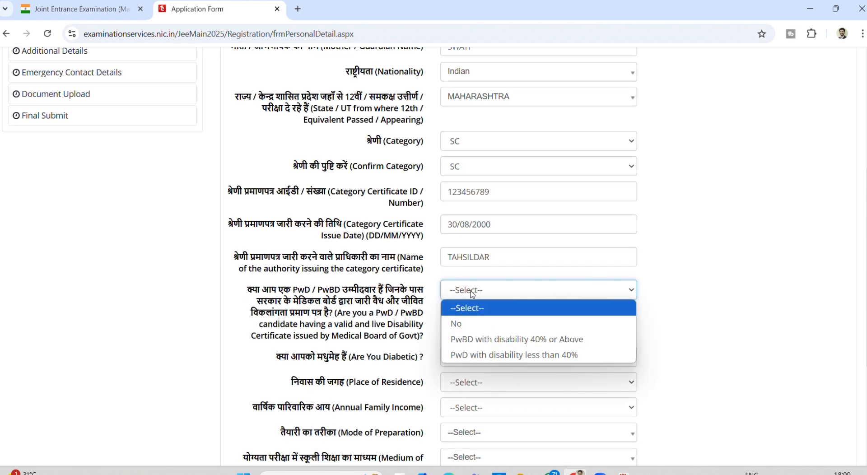
click(470, 346)
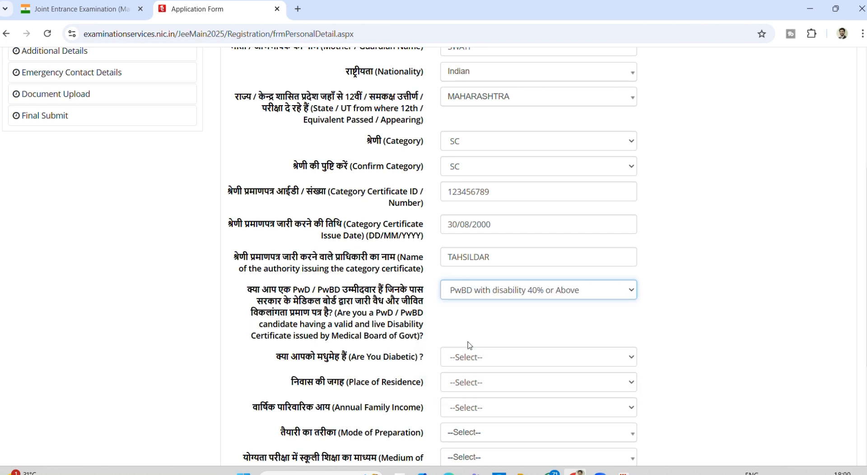
click(513, 285)
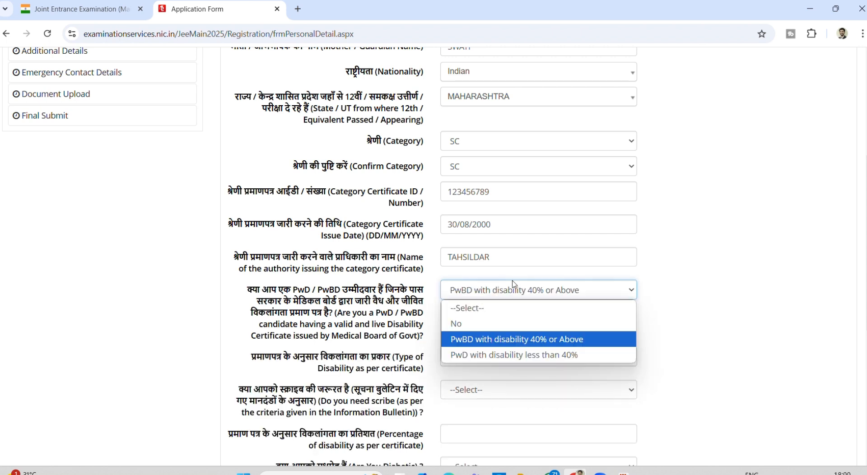
click(517, 355)
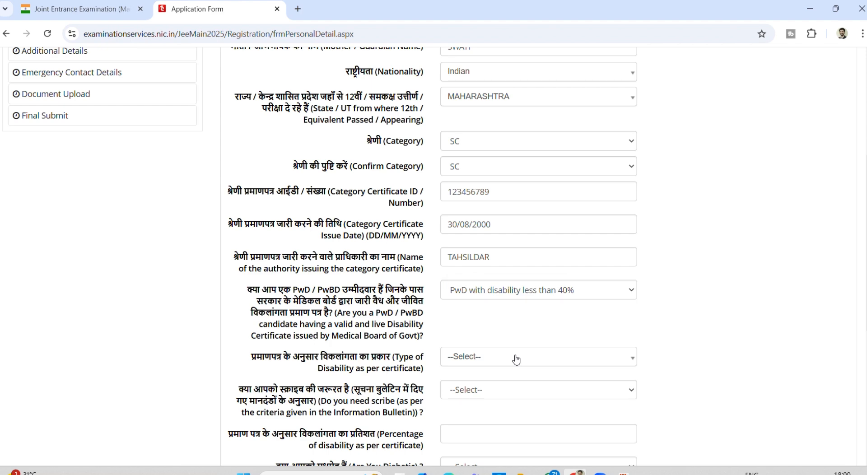
click(507, 360)
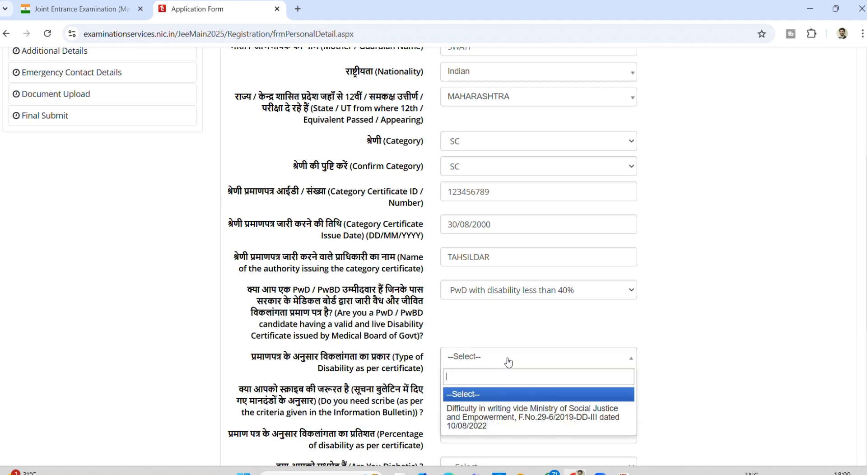
click(501, 416)
- Review the scribe question options without answering, then return to the PwD/PwBD answers
scroll(502, 419, down, 2)
click(481, 326)
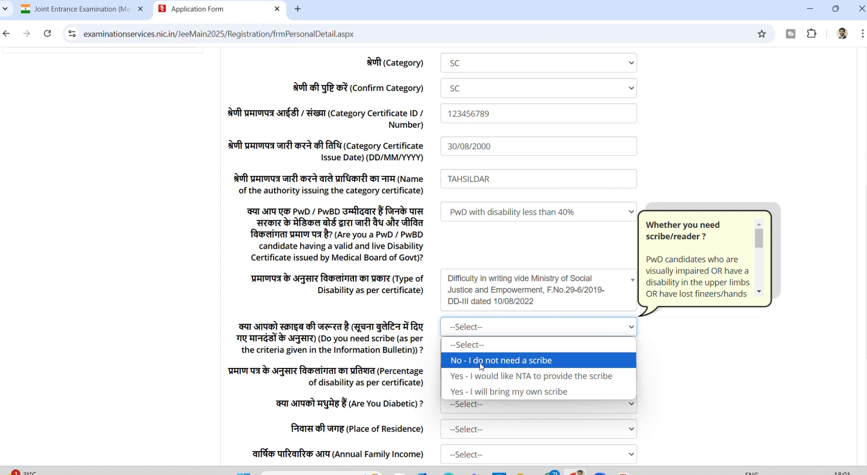
click(502, 246)
click(495, 213)
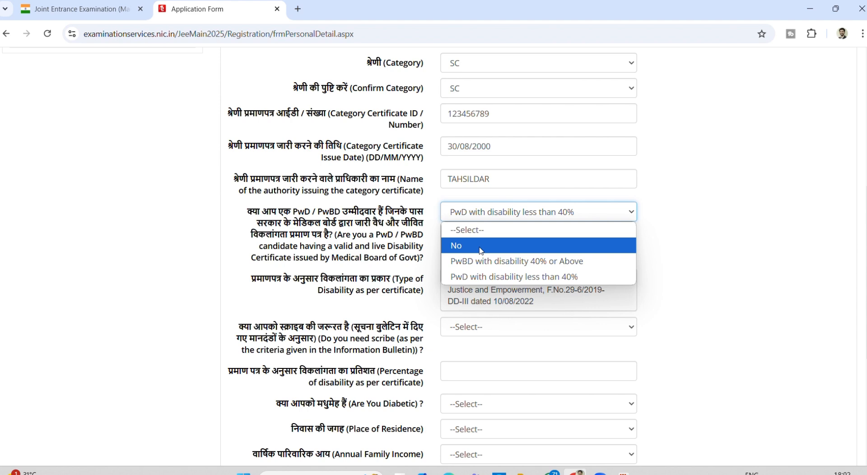
- Change the PwD/PwBD answer to No and set the diabetic answer to No
click(480, 246)
click(466, 224)
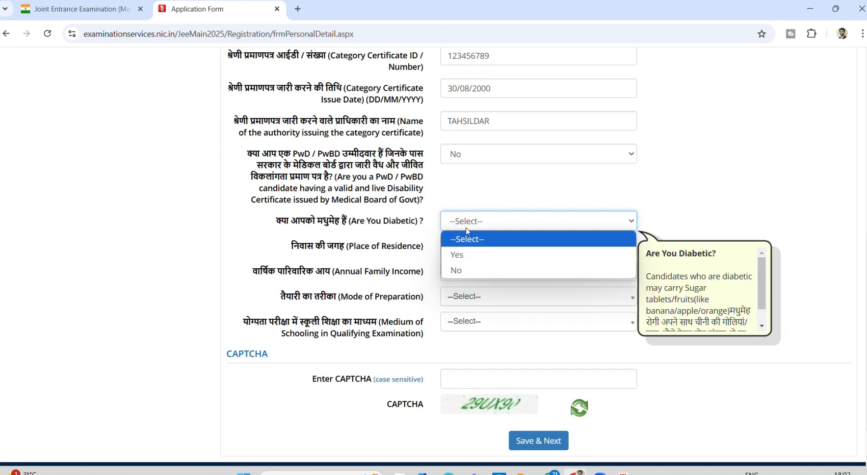
click(466, 258)
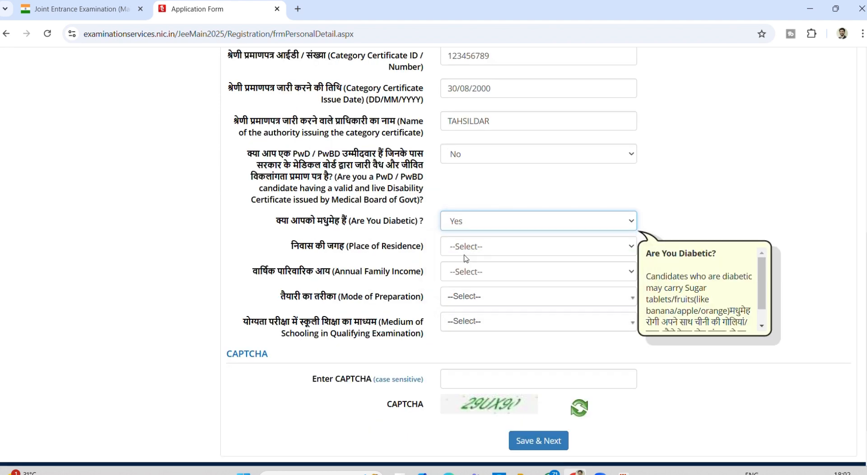
click(460, 223)
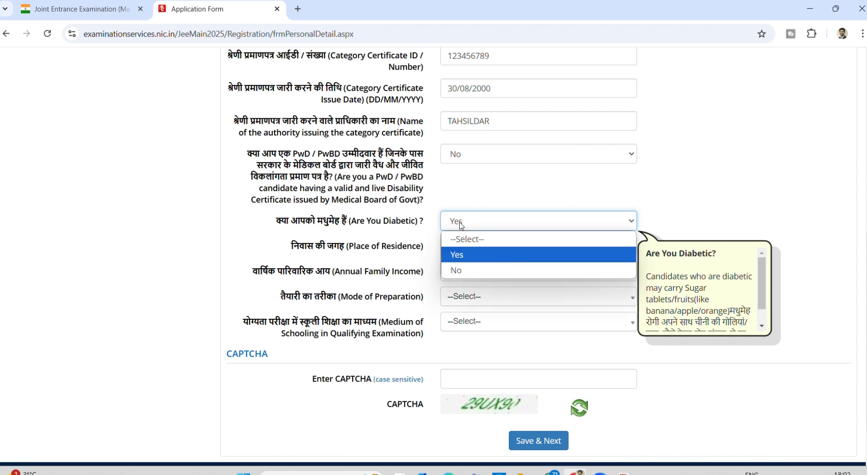
click(455, 271)
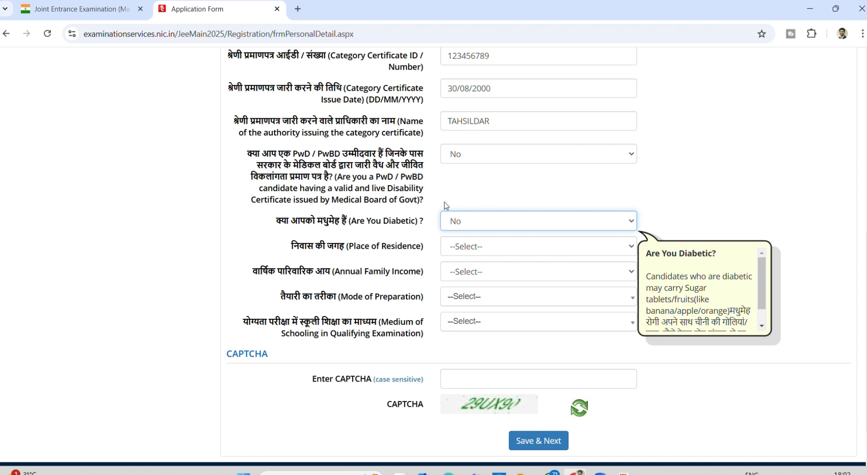
click(446, 206)
- Set residence to Urban, family income to RS. 800001 AND ABOVE and preparation mode to Self Study
click(460, 250)
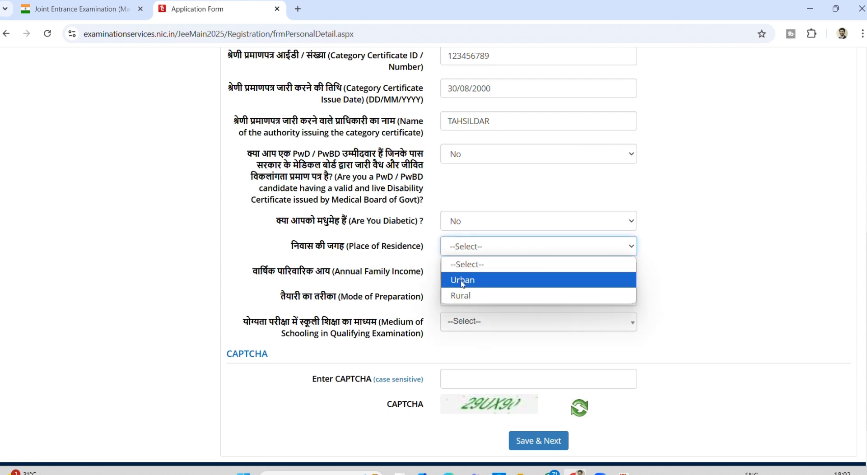
click(462, 282)
click(458, 273)
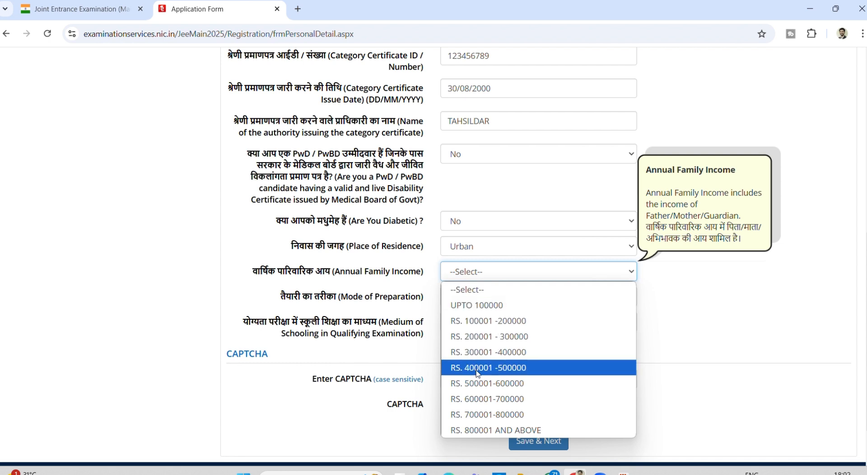
click(488, 431)
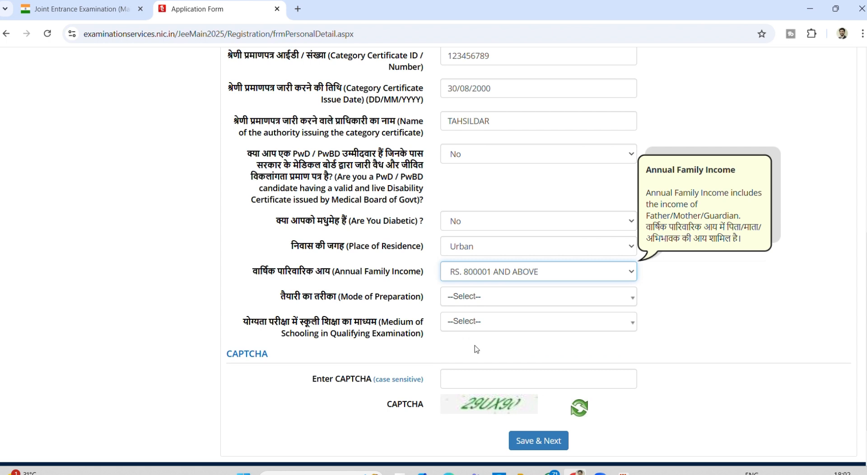
click(453, 301)
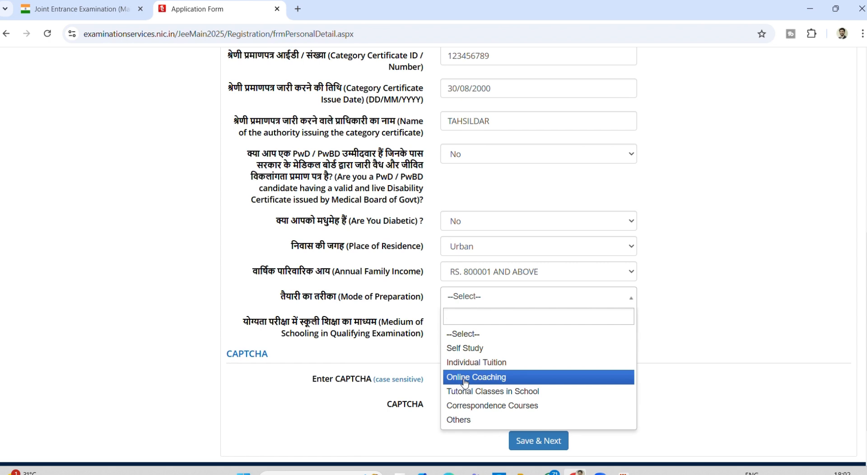
click(461, 420)
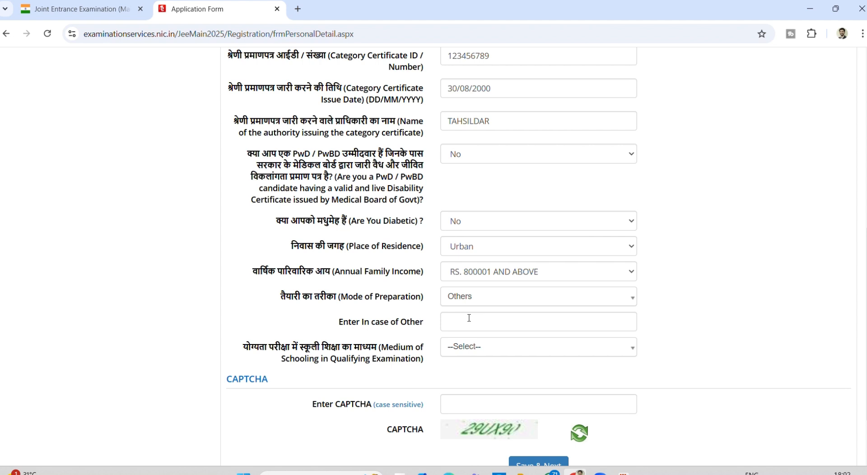
click(461, 301)
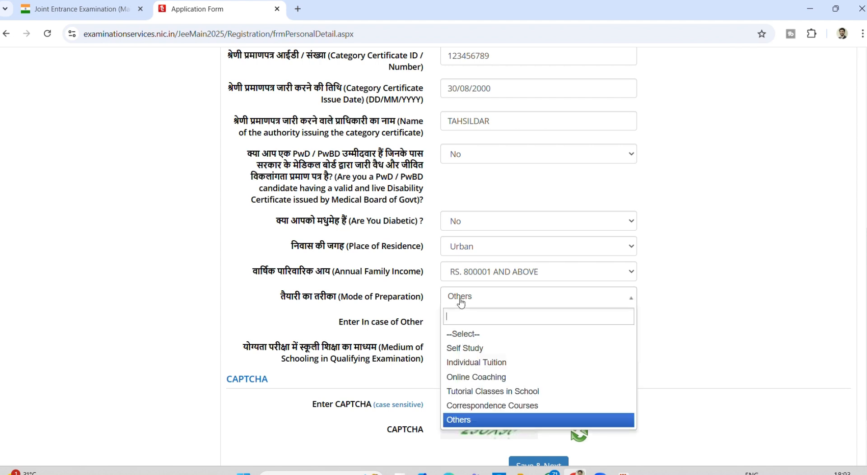
click(458, 349)
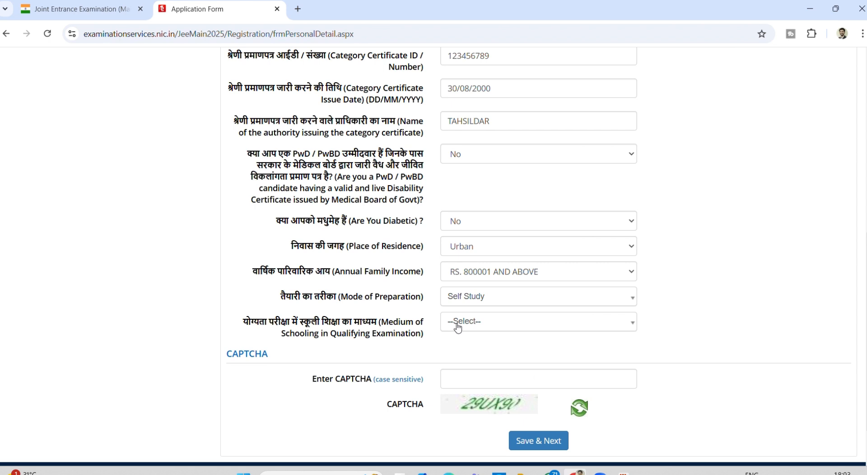
- Set medium of schooling to English and enter the CAPTCHA text '29'
click(458, 327)
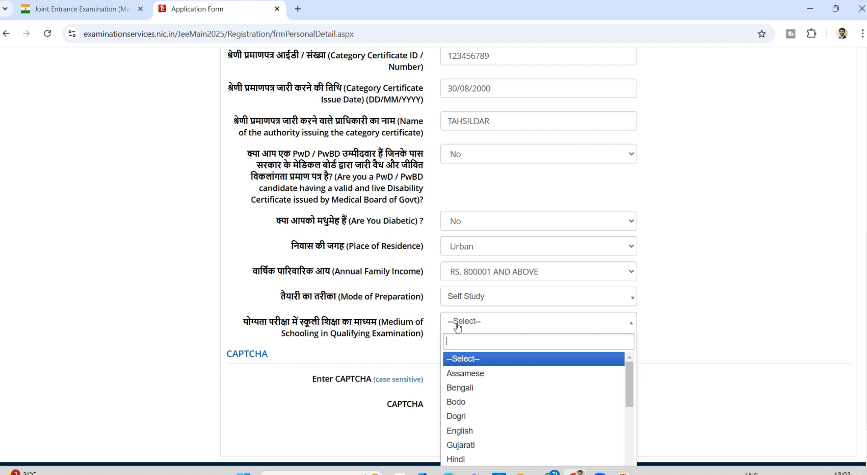
text(EN)
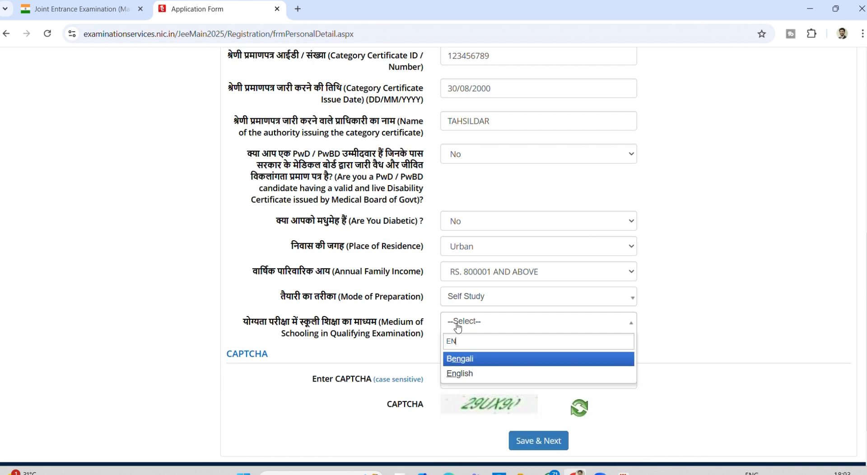
click(462, 374)
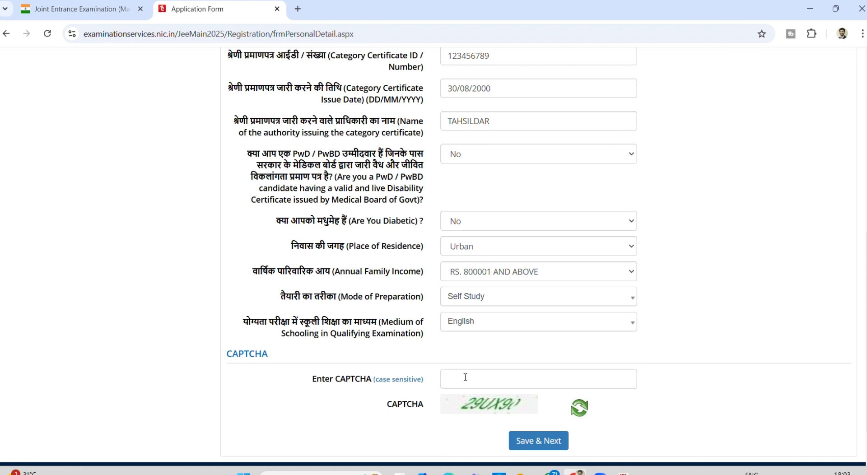
scroll(459, 363, down, 2)
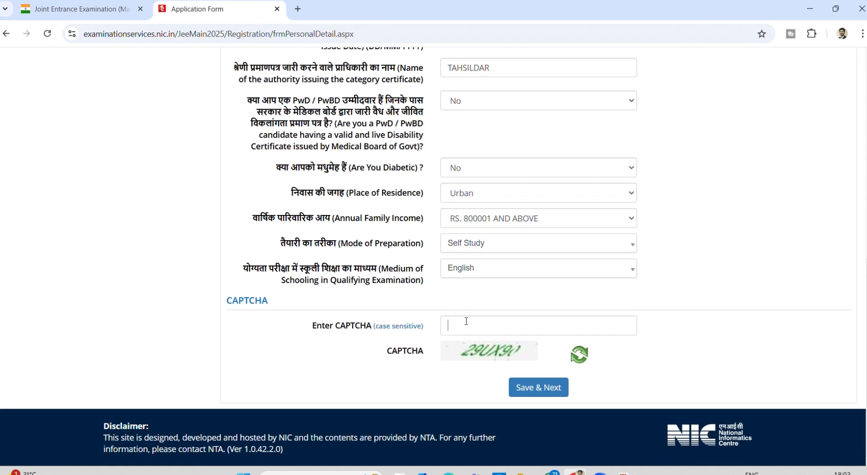
click(466, 322)
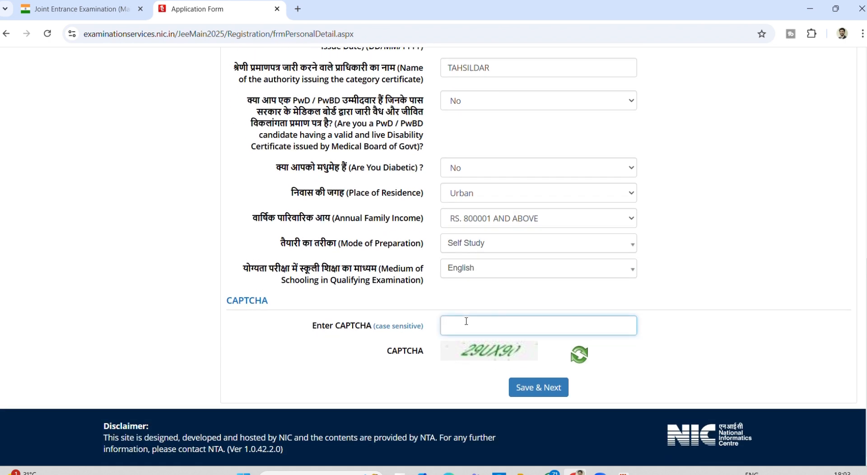
text(29)
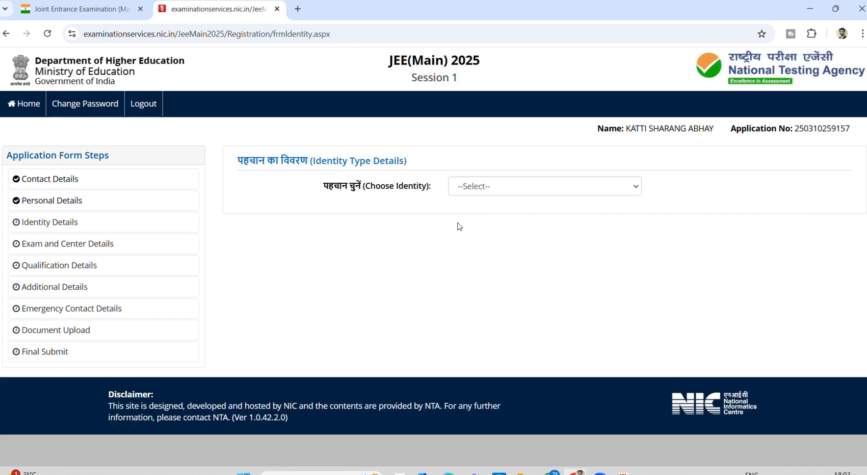
- Choose Aadhaar as the identity type and agree to UIDAI data-sharing consent
click(481, 189)
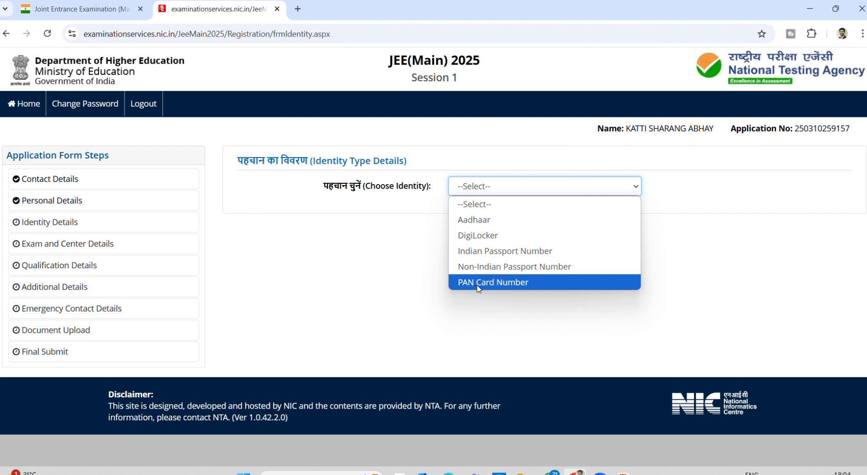
click(487, 226)
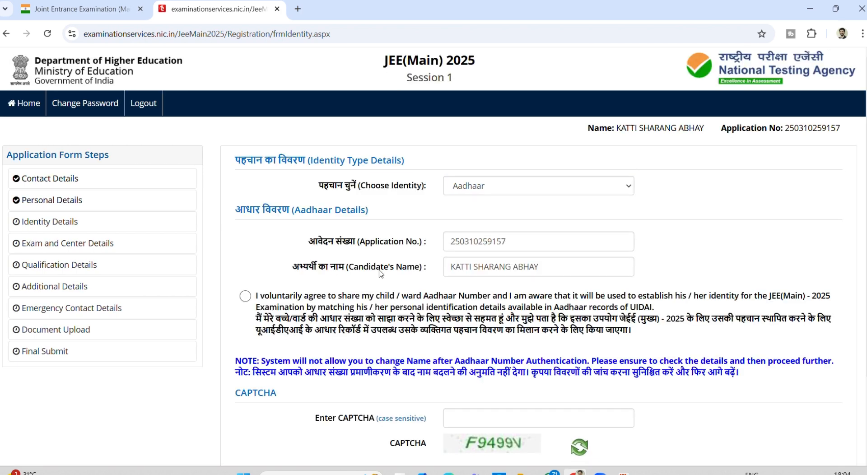
click(245, 297)
scroll(397, 325, down, 1)
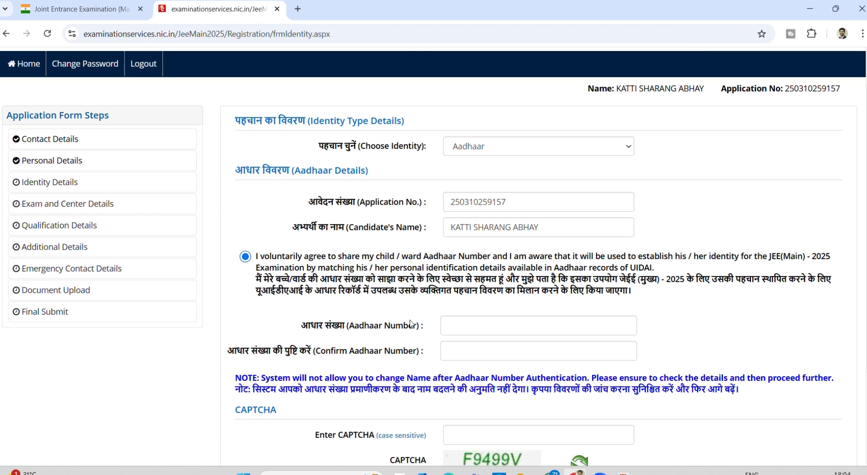
click(477, 330)
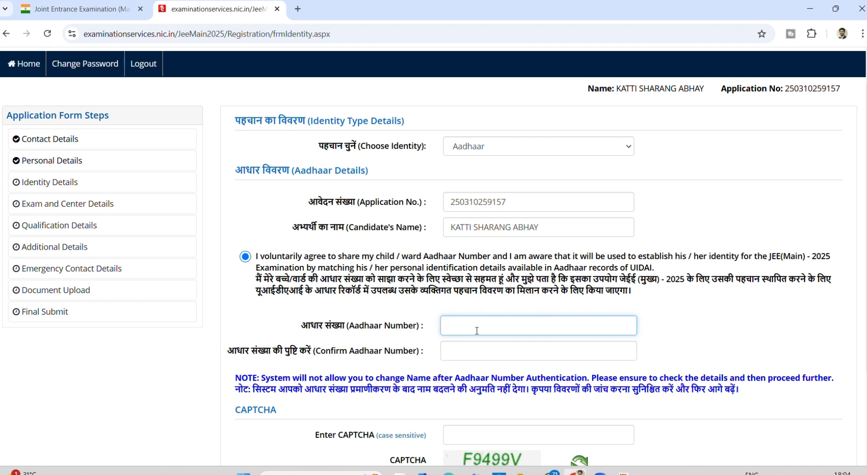
- Skip the Aadhaar entry, keeping the existing PAN identity, and proceed to Exam and Center Details
scroll(477, 330, down, 1)
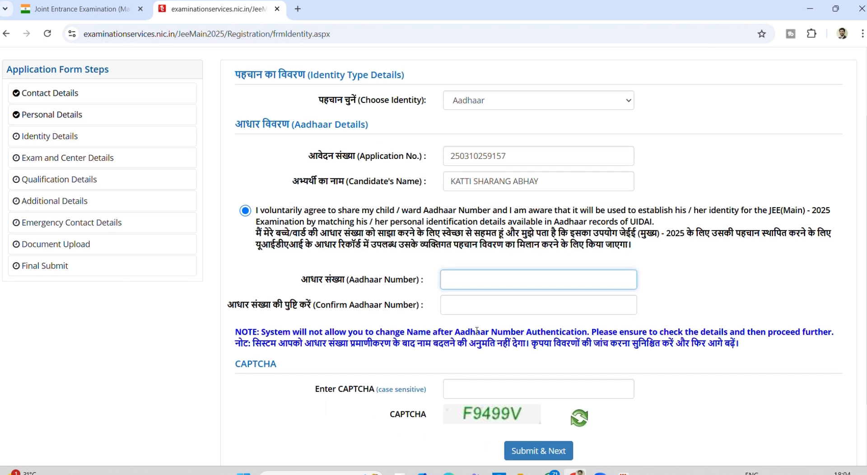
scroll(477, 330, down, 1)
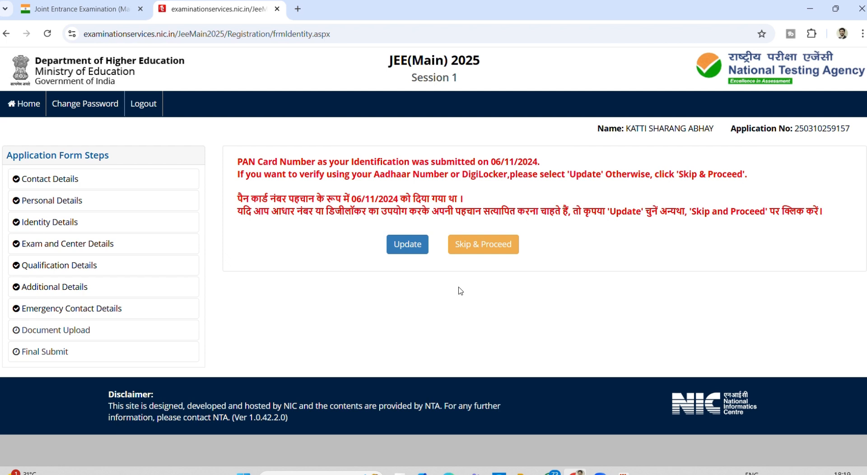
click(496, 246)
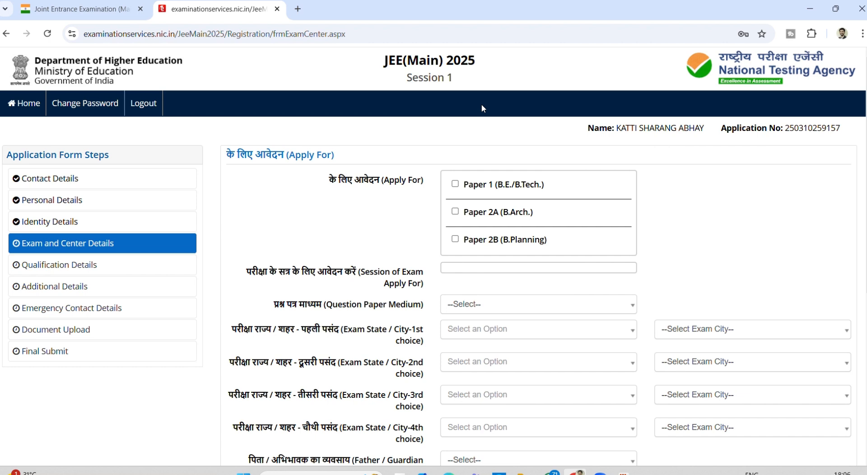
- Tick only Paper 1 (B.E./B.Tech.), leaving Paper 2A and Paper 2B unticked
click(455, 184)
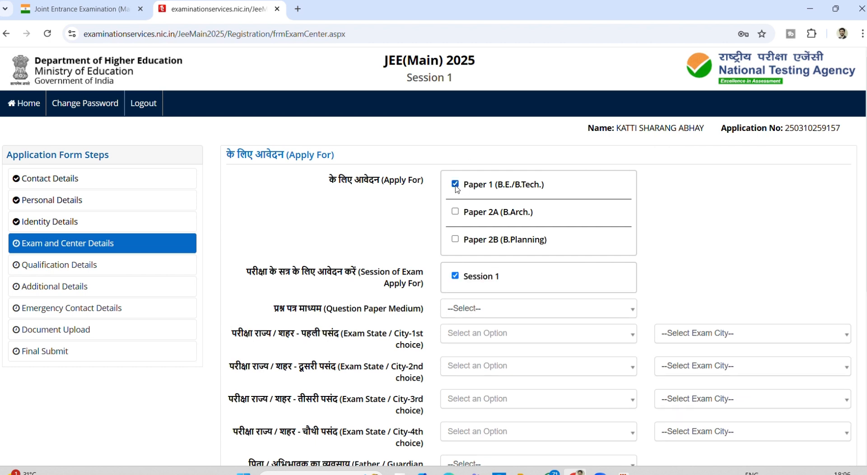
click(456, 211)
click(456, 185)
click(455, 185)
click(456, 240)
click(456, 239)
click(455, 213)
scroll(521, 193, down, 1)
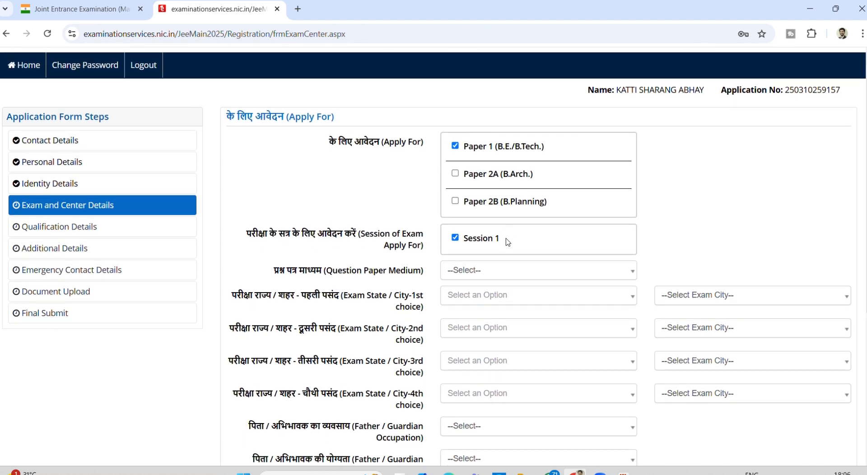
scroll(508, 242, down, 1)
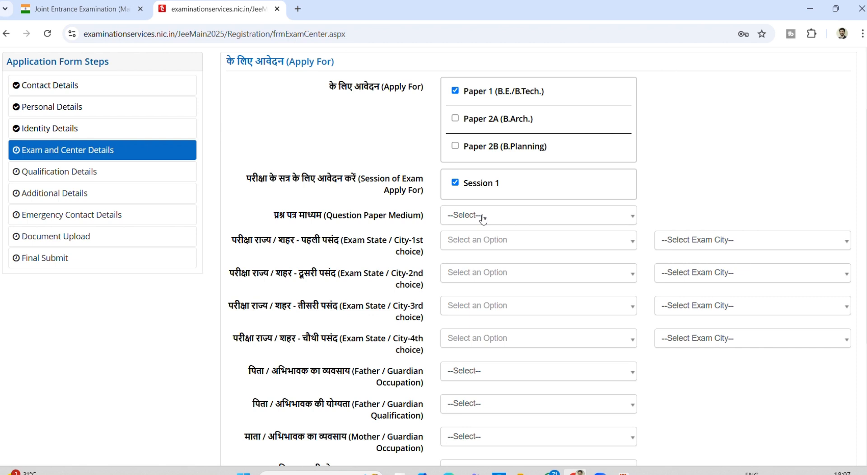
- Set question paper medium to English and the first-choice exam state to MAHARASHTRA
click(482, 218)
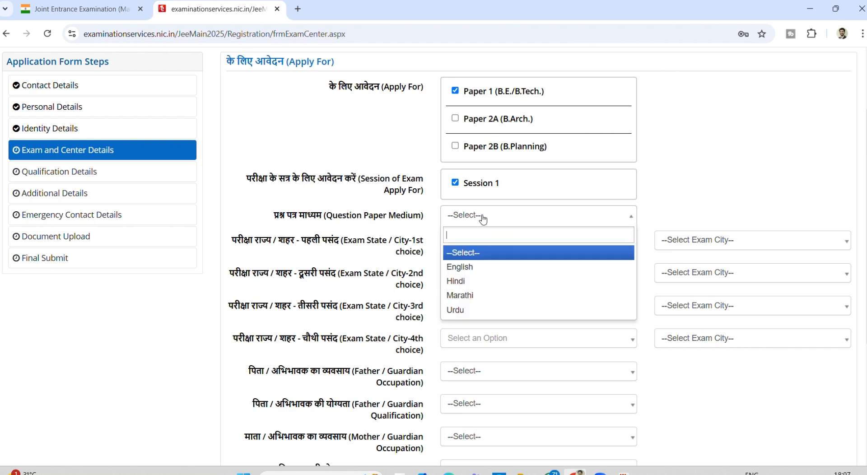
click(474, 270)
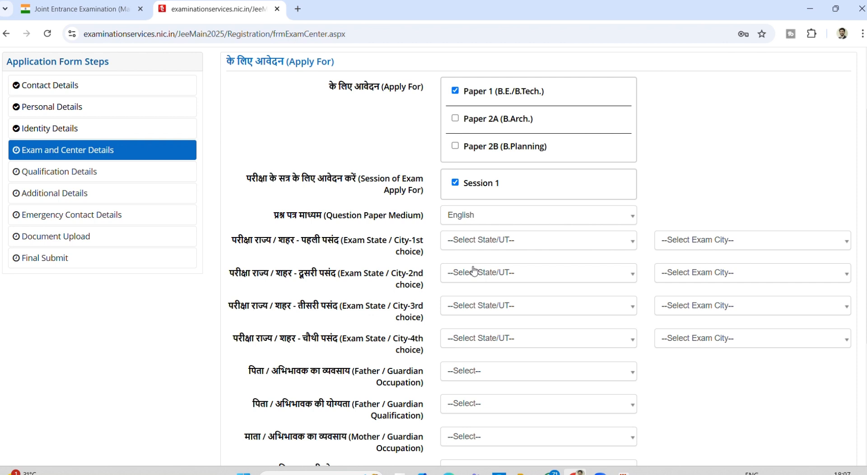
click(472, 241)
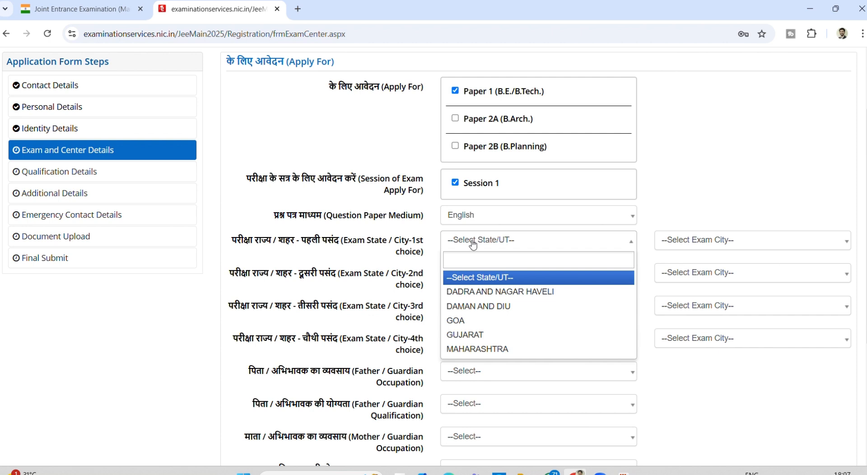
click(474, 350)
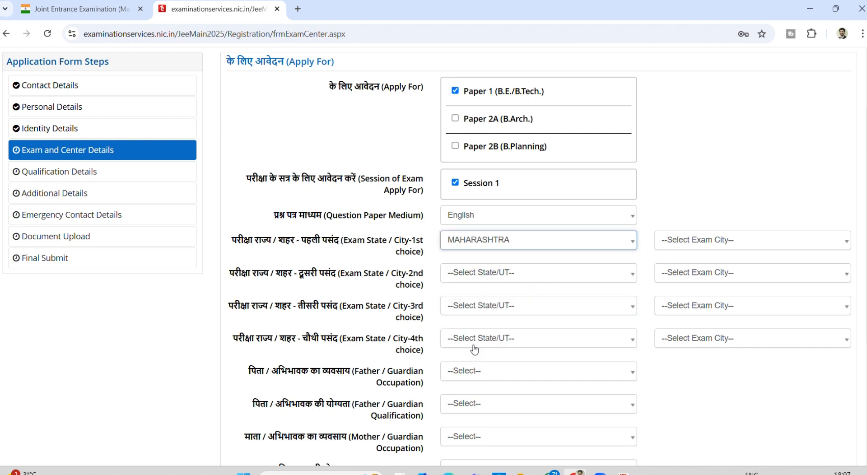
click(503, 242)
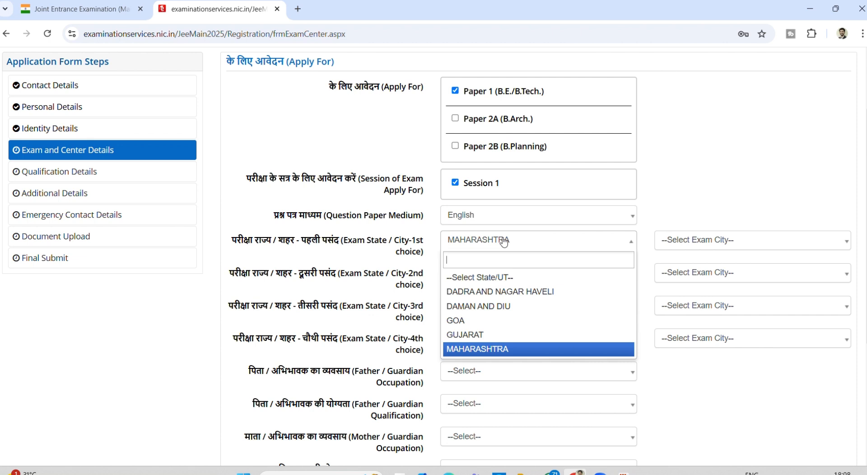
click(504, 242)
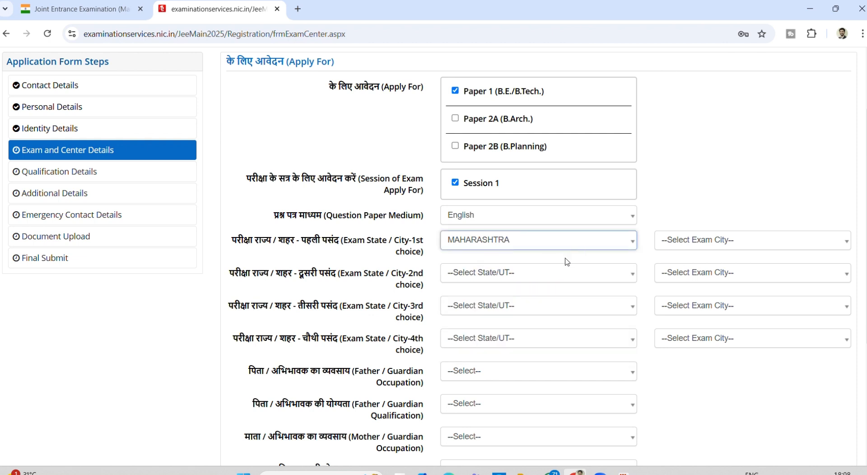
click(542, 273)
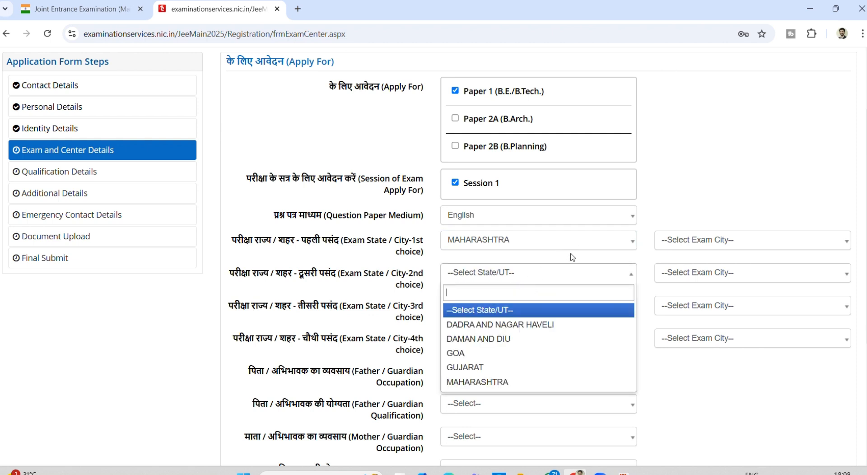
click(702, 220)
- Pick MUMBAI/ NAVI MUMBAI as the first-choice exam city
click(709, 240)
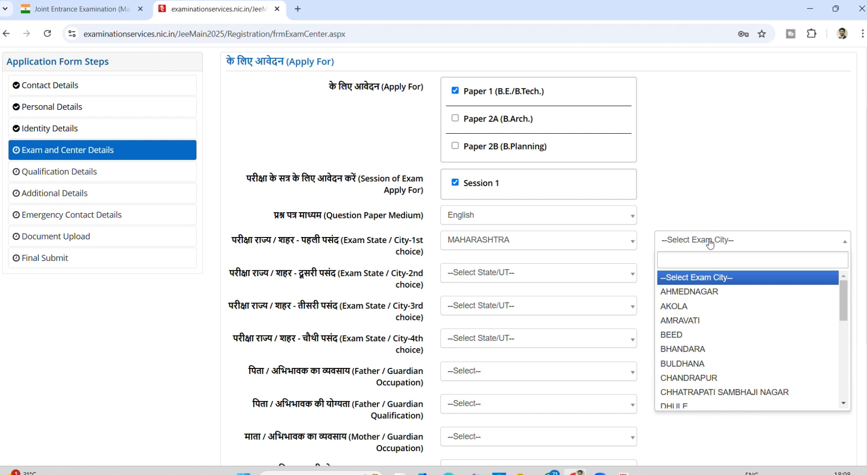
text(MUM)
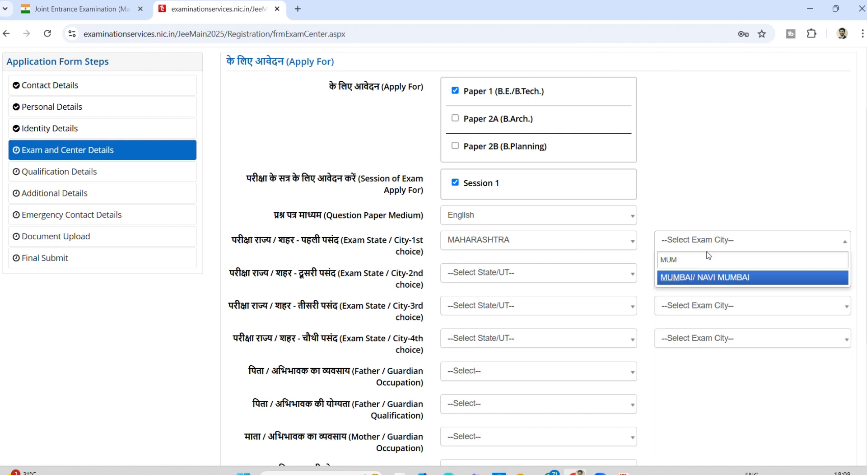
click(709, 277)
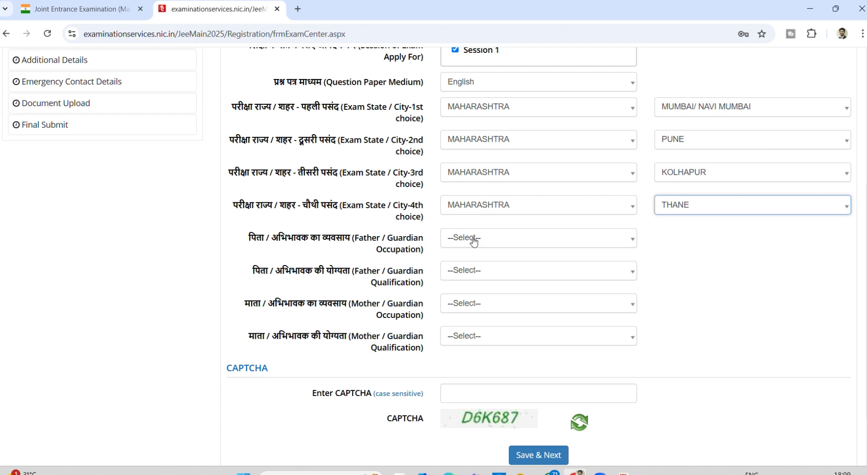
- Set father's and mother's occupation to BUSINESS and qualification to GRADUATE, then start the CAPTCHA
click(496, 243)
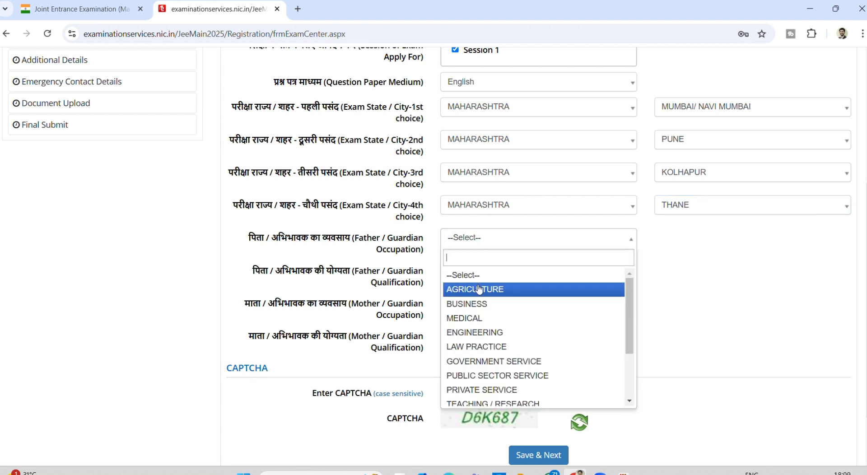
click(478, 303)
click(466, 279)
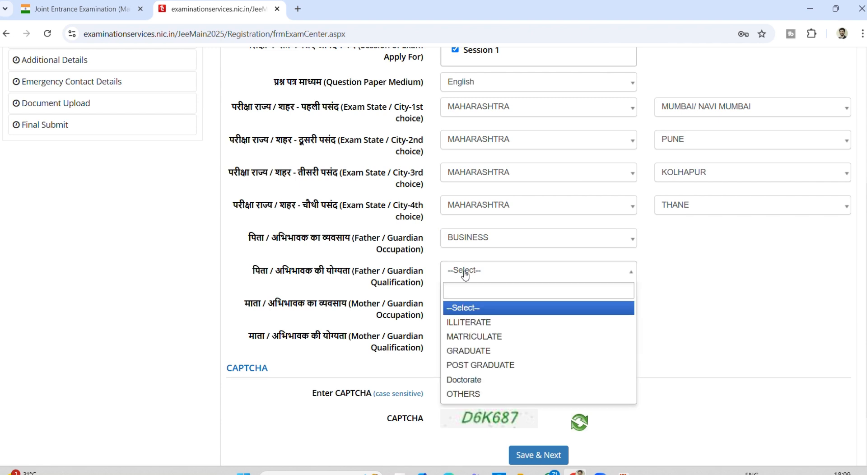
click(467, 350)
click(460, 305)
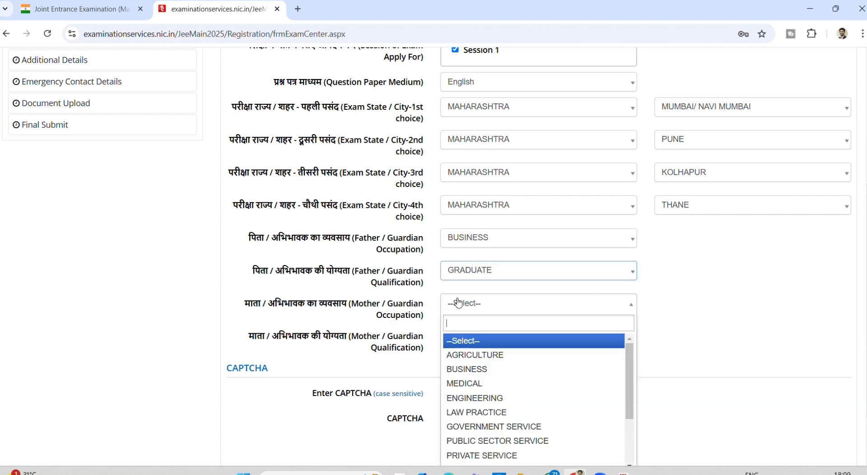
click(464, 370)
click(455, 333)
click(472, 412)
scroll(473, 392, down, 2)
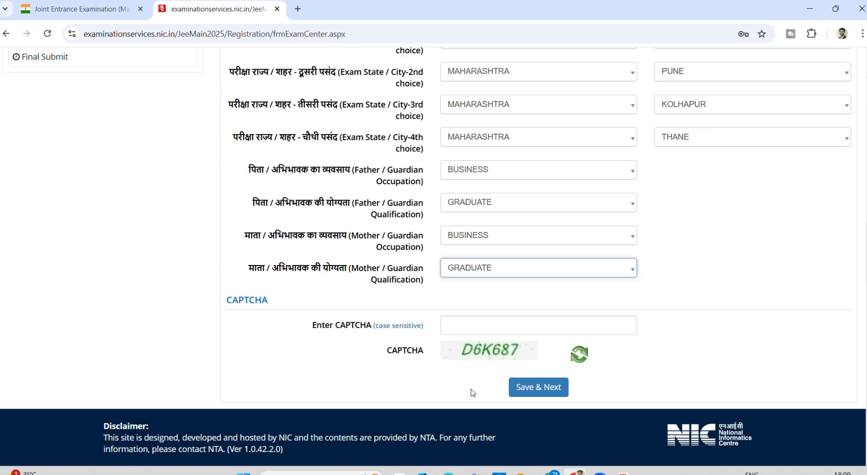
click(462, 326)
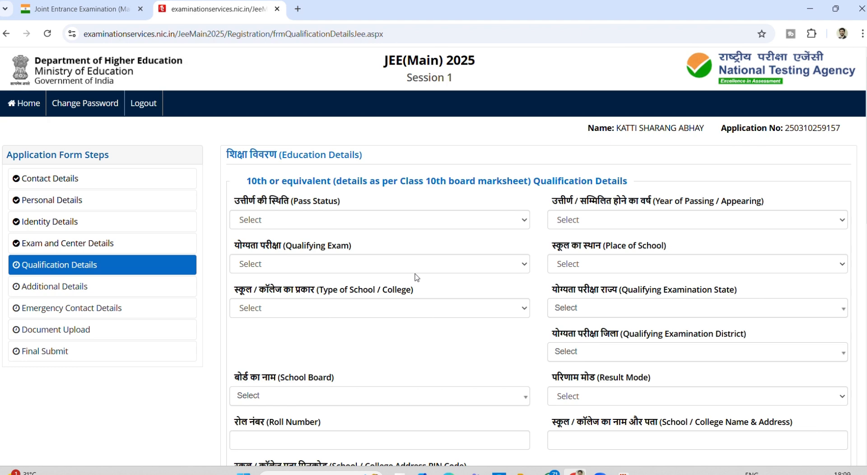
- Mark the 10th-standard pass status as Passed and begin choosing the year of passing
scroll(417, 277, down, 1)
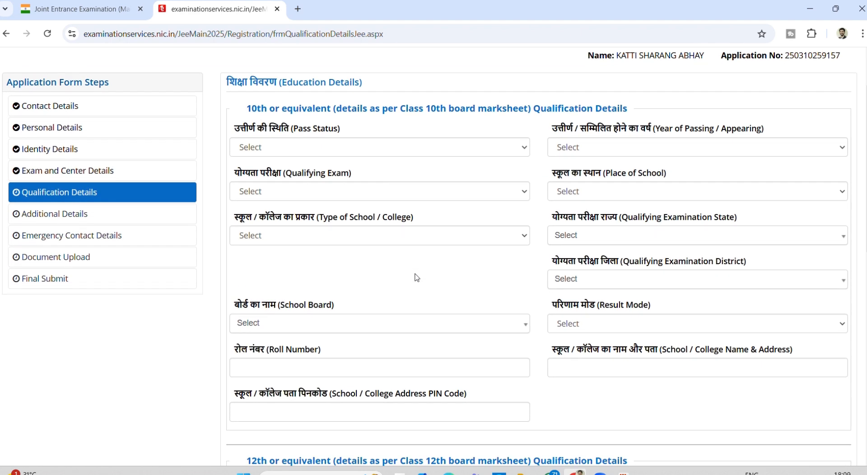
scroll(417, 277, down, 3)
scroll(417, 277, up, 4)
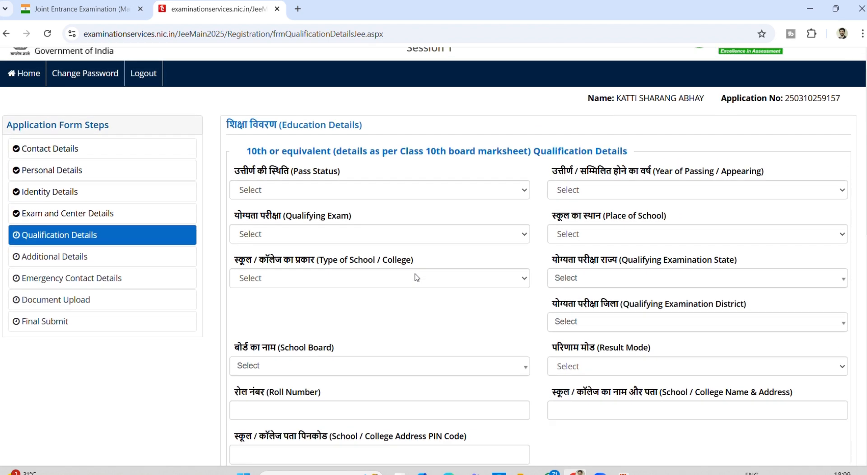
click(293, 190)
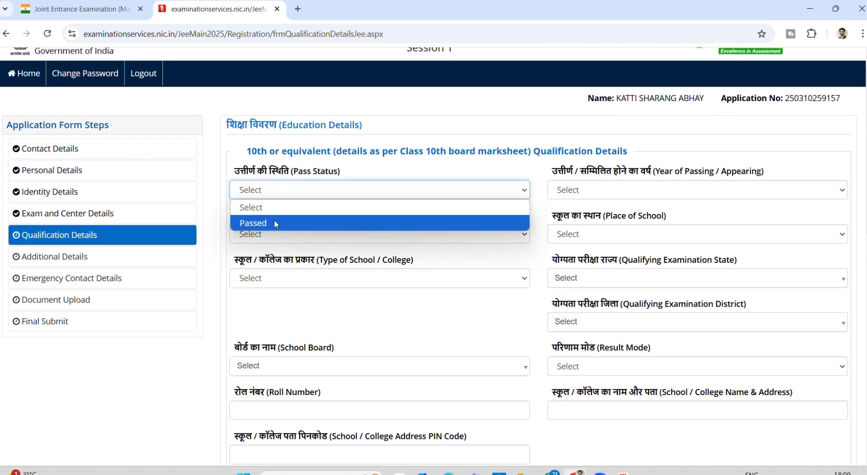
click(275, 222)
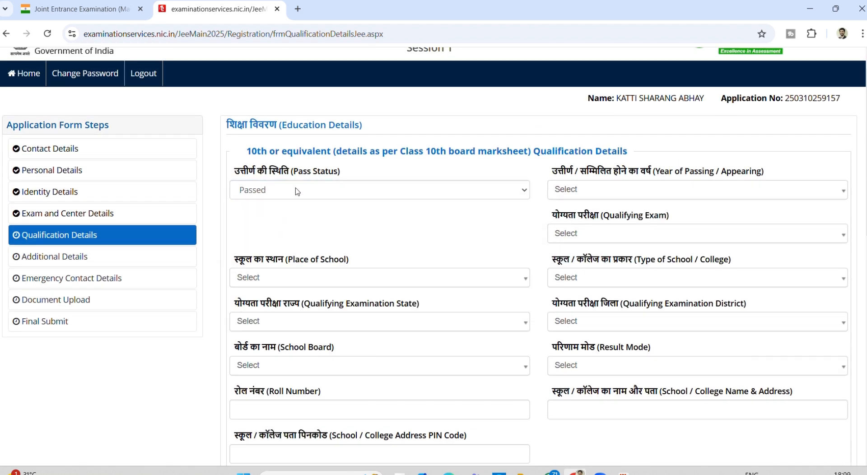
click(622, 196)
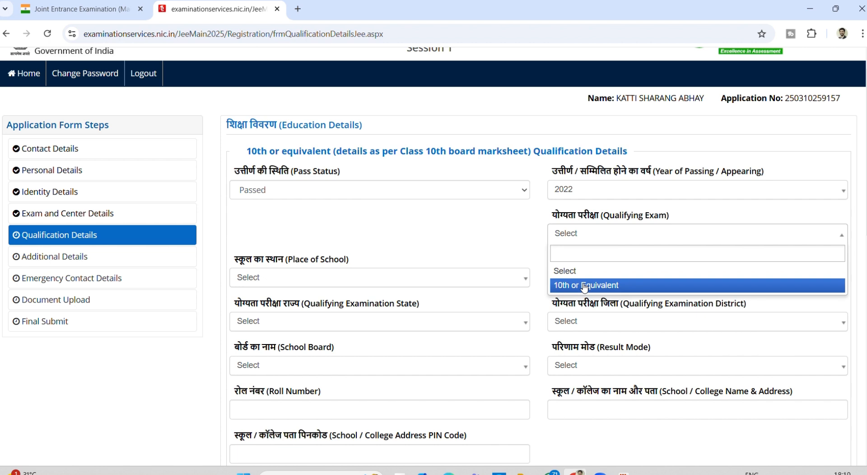
- Choose 10th as the qualifying exam, with an Urban, Private Unaided school
click(584, 286)
click(367, 283)
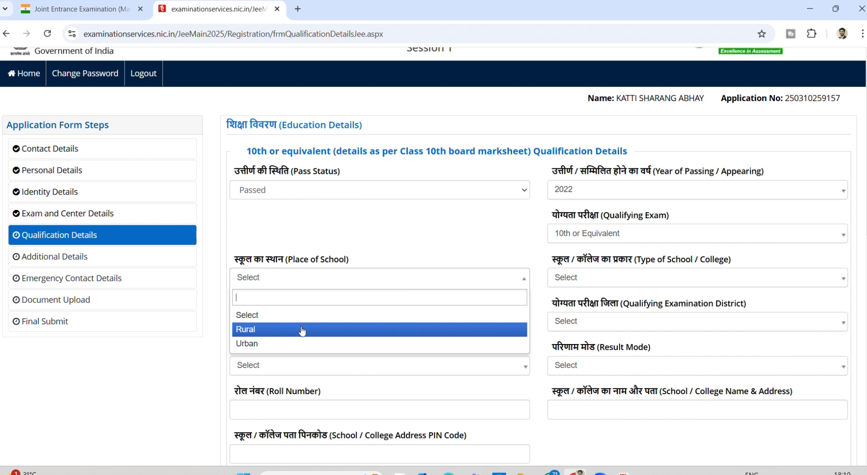
click(280, 344)
click(566, 279)
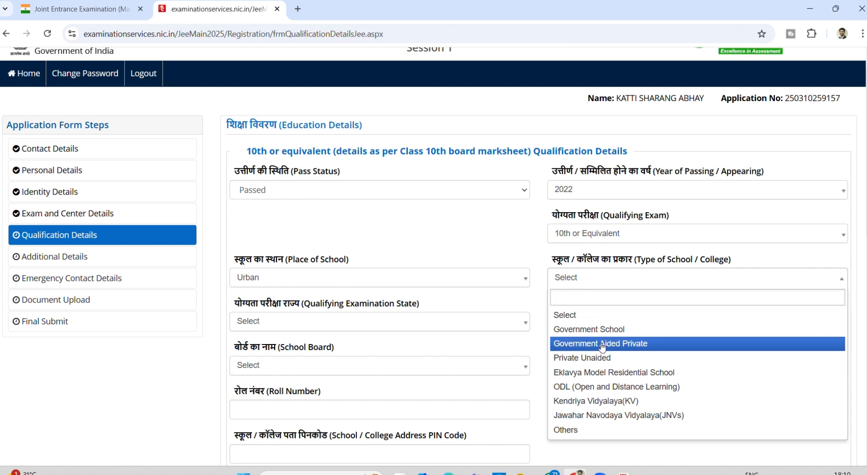
click(600, 356)
- Set the 10th qualifying examination state to MAHARASHTRA and district to PUNE
click(316, 321)
text(mah)
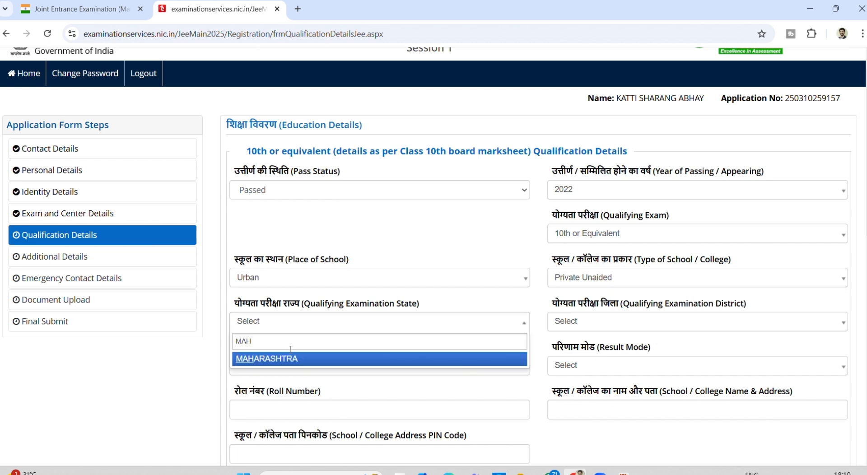
click(281, 361)
click(563, 327)
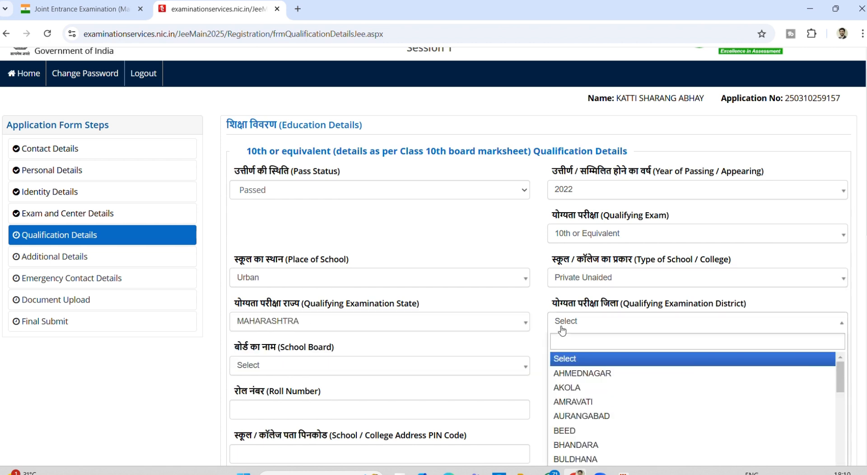
text(pun)
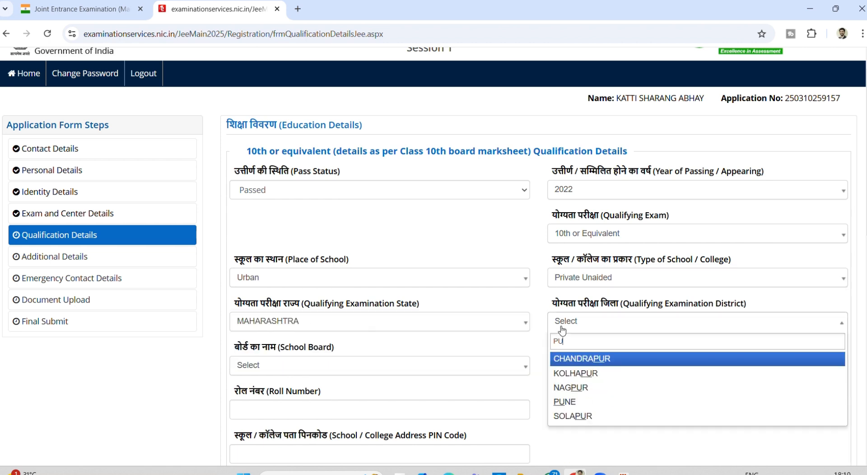
click(564, 357)
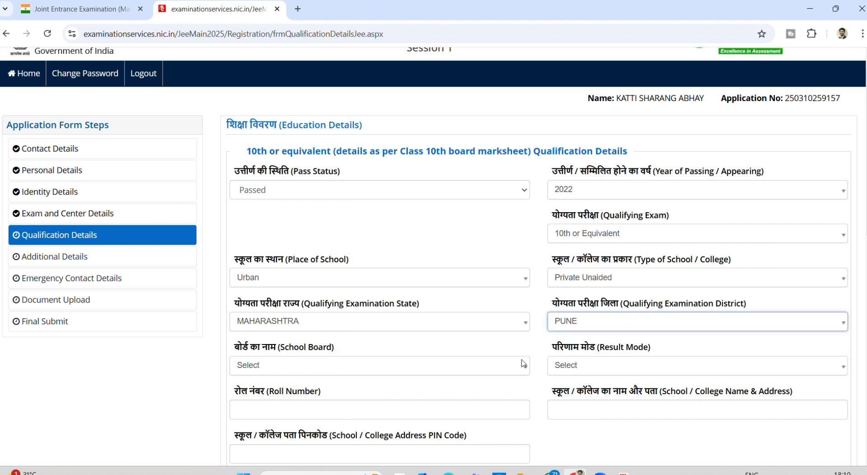
- Set the 10th school board to OTHER, replacing an initial CBSE choice
click(382, 366)
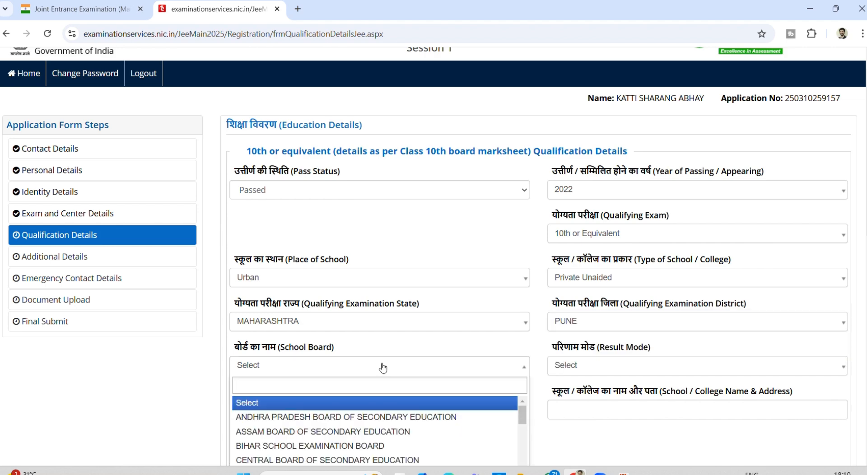
scroll(383, 368, down, 2)
text(CE)
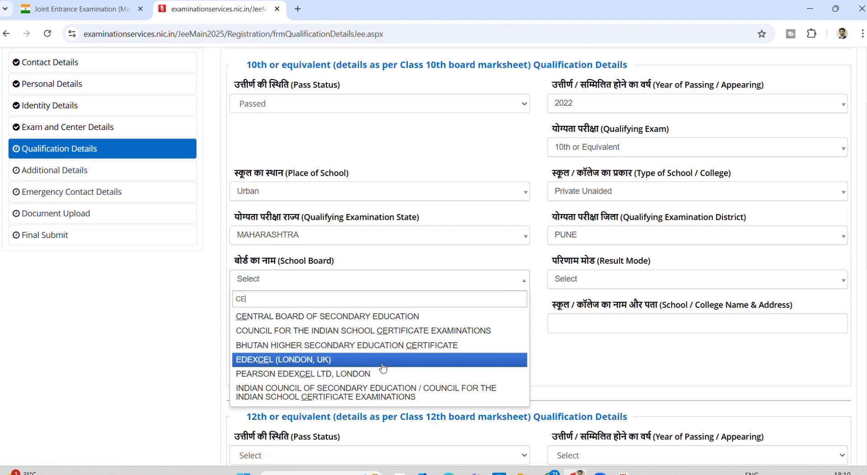
text(NT)
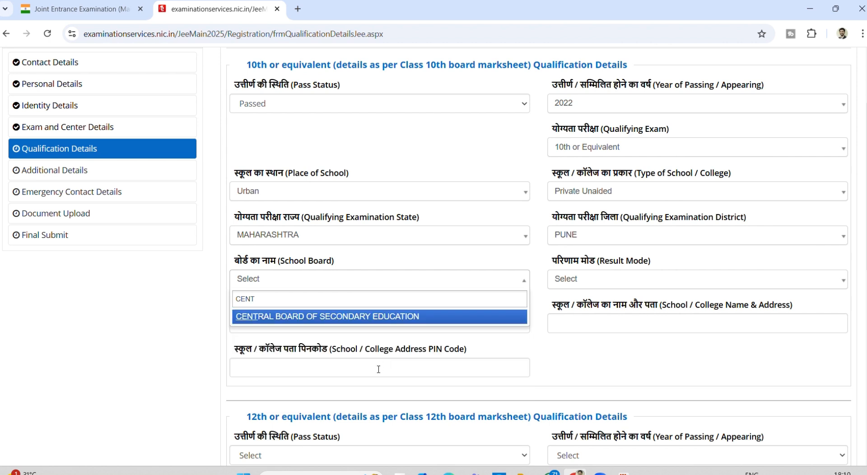
click(325, 316)
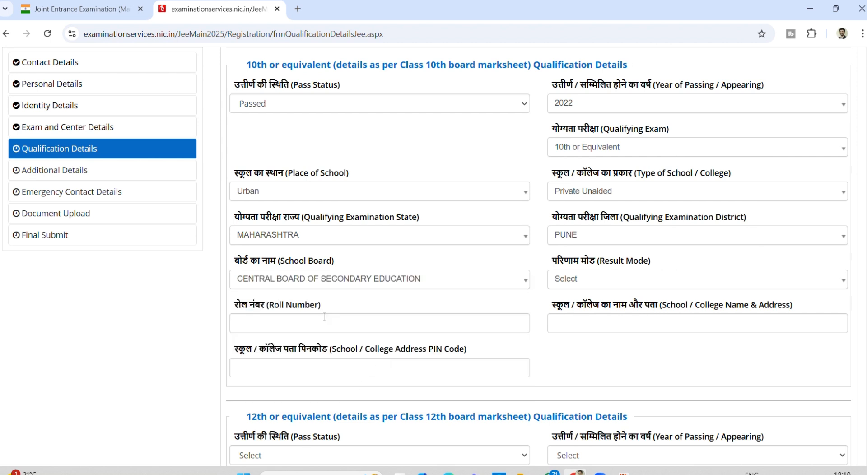
click(327, 276)
scroll(323, 331, down, 4)
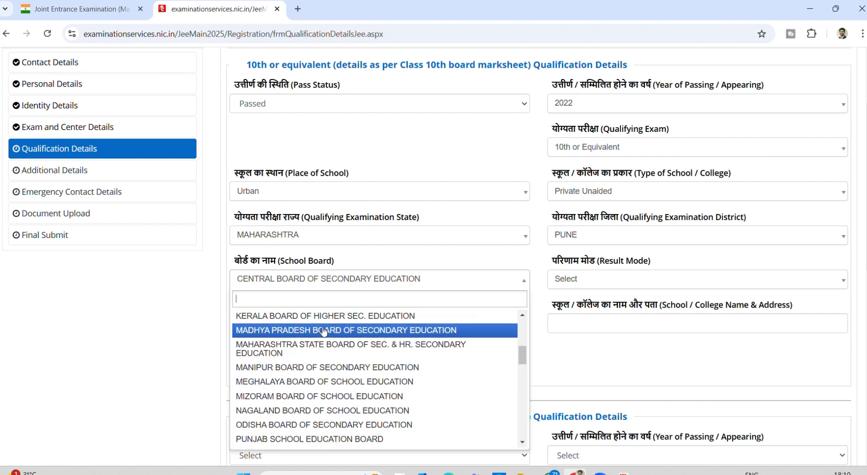
scroll(323, 331, down, 5)
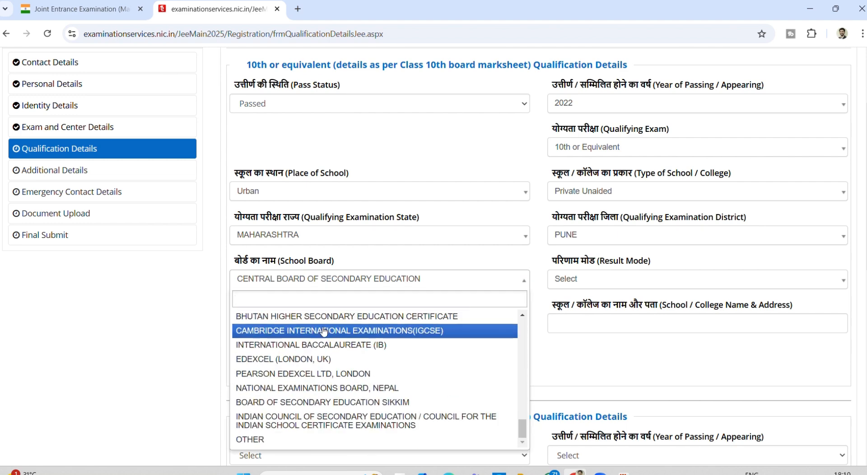
click(265, 439)
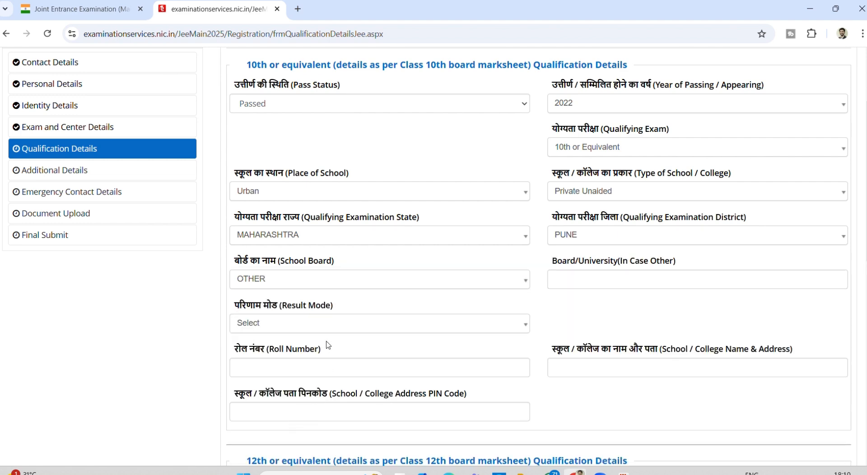
click(574, 283)
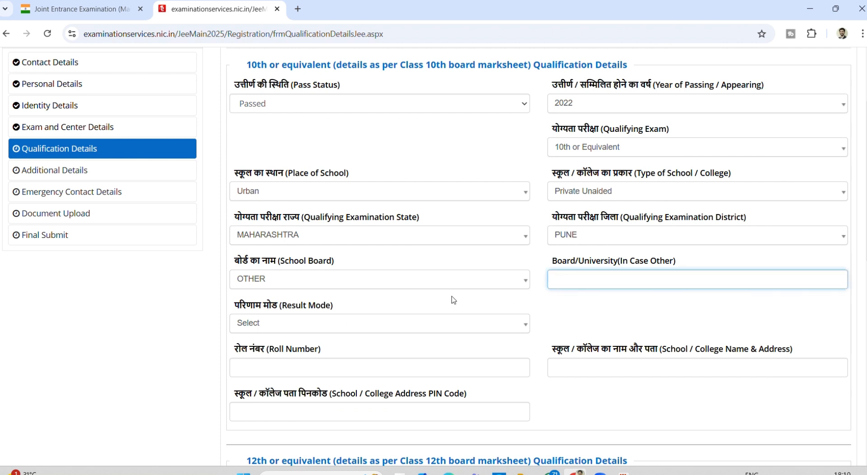
- Pick Percentage as the 10th result mode
click(301, 283)
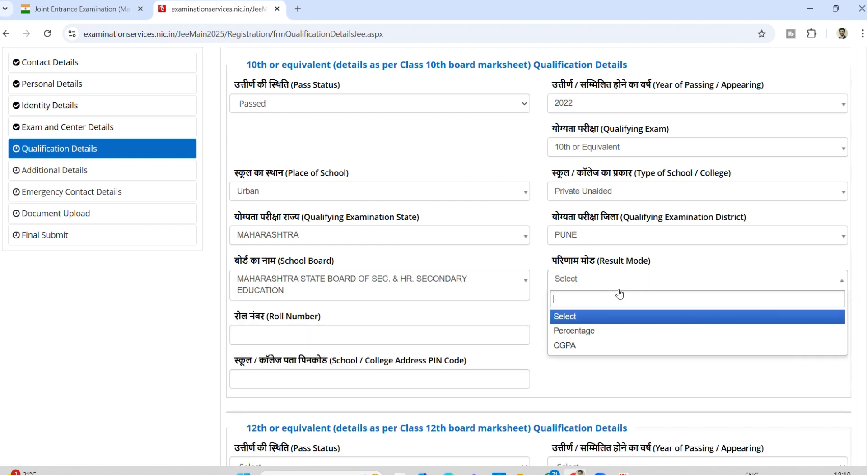
click(589, 331)
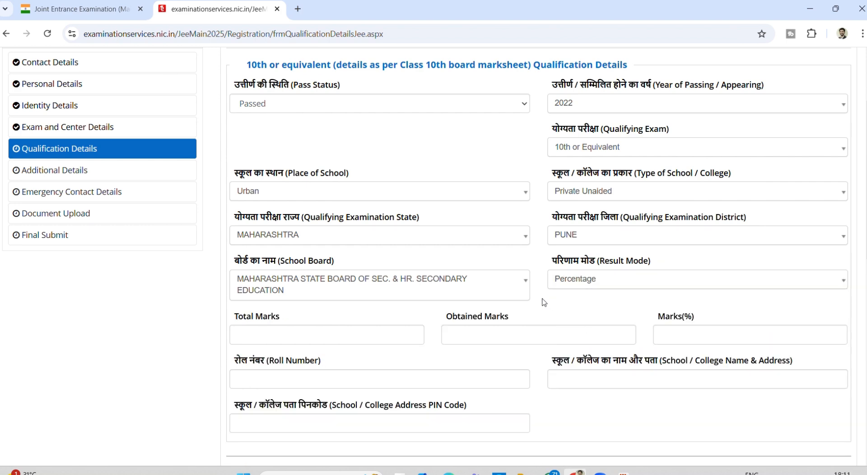
scroll(545, 303, down, 1)
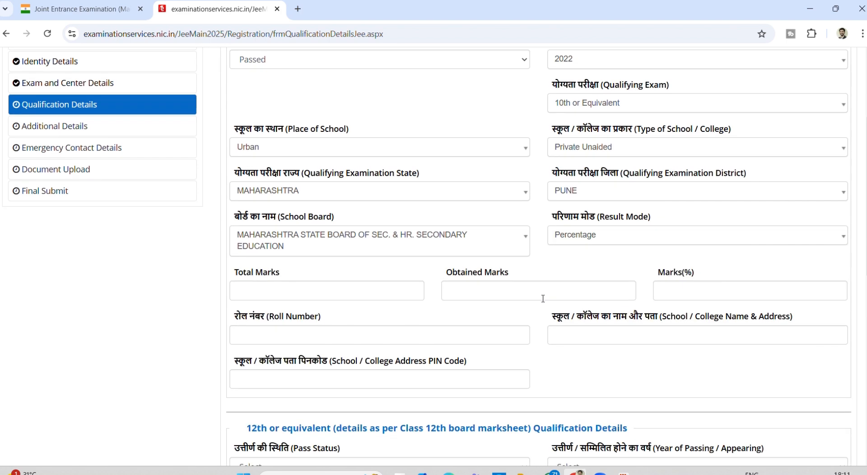
- Enter 10th marks 490 of 500 (98.00%) and the roll number, then begin the school name
click(365, 283)
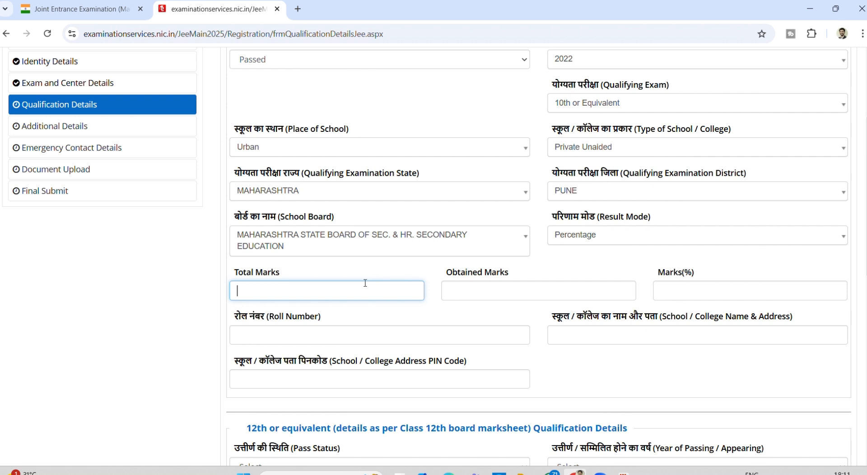
text(500)
key(Tab)
text(490)
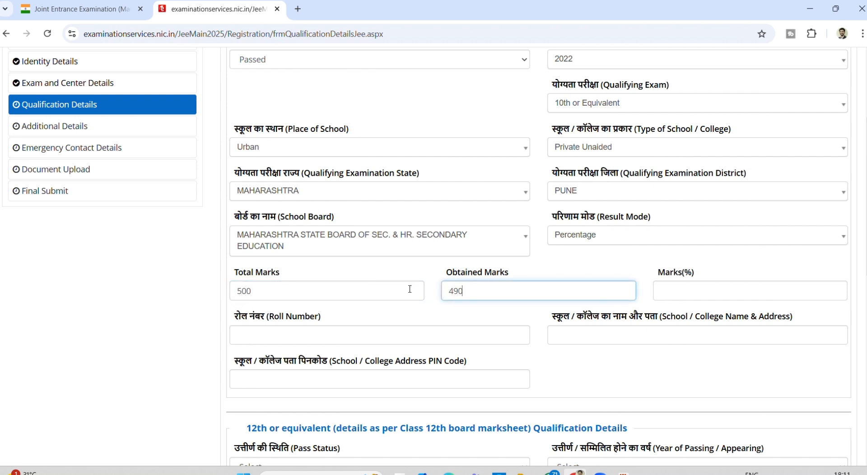
click(726, 293)
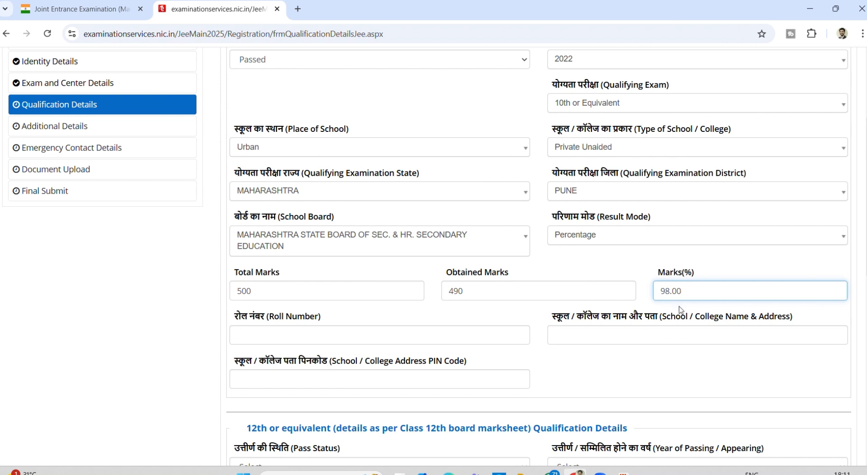
click(371, 335)
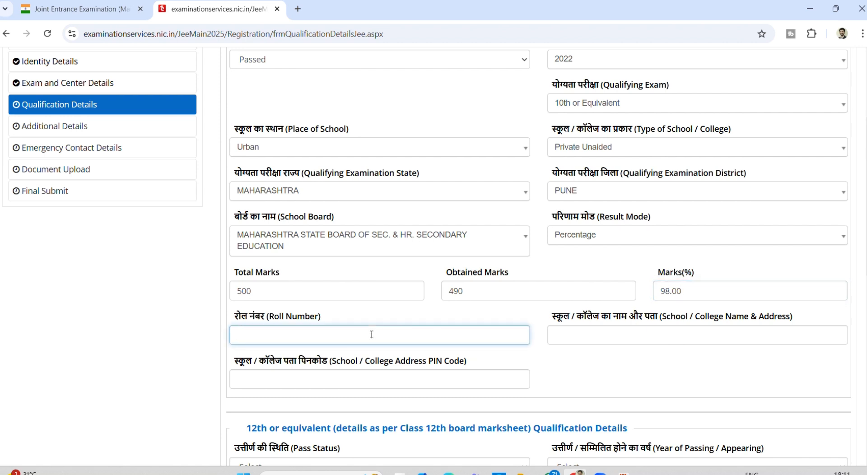
click(584, 334)
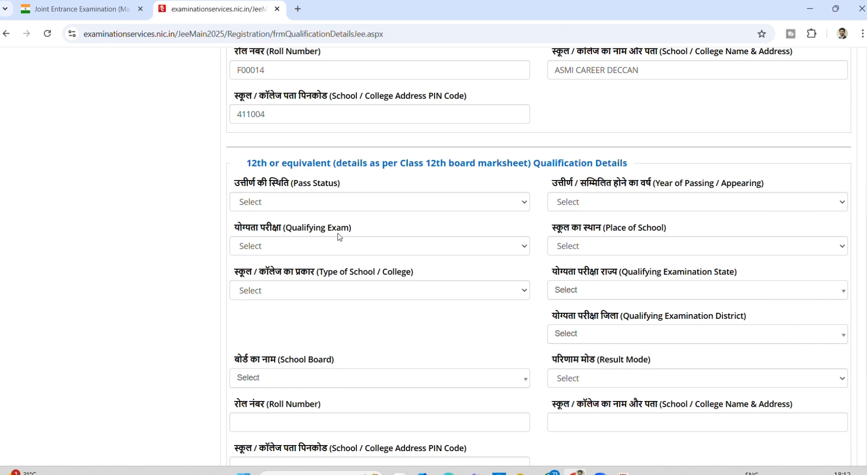
- Set the 12th pass status to Appearing, correcting an initial Passed choice
click(309, 204)
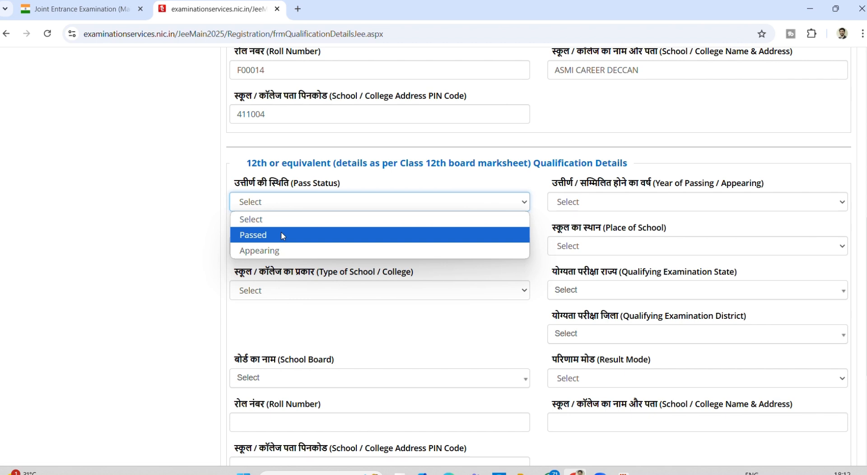
click(281, 234)
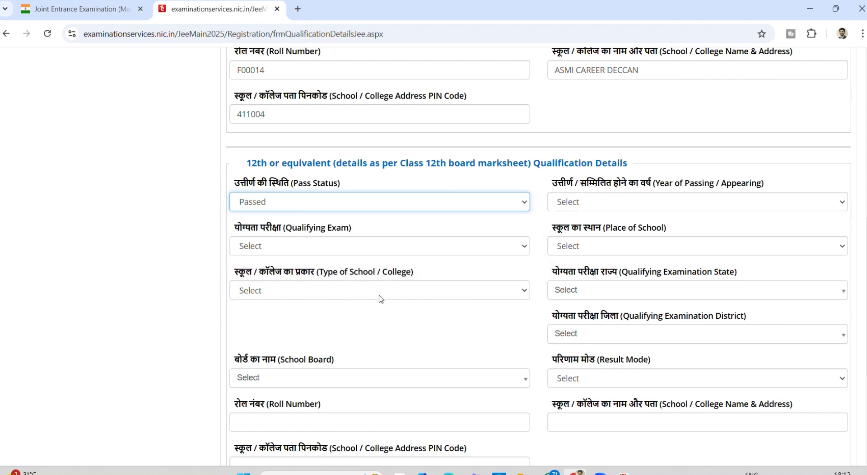
scroll(379, 296, down, 2)
scroll(379, 298, down, 1)
scroll(378, 297, up, 2)
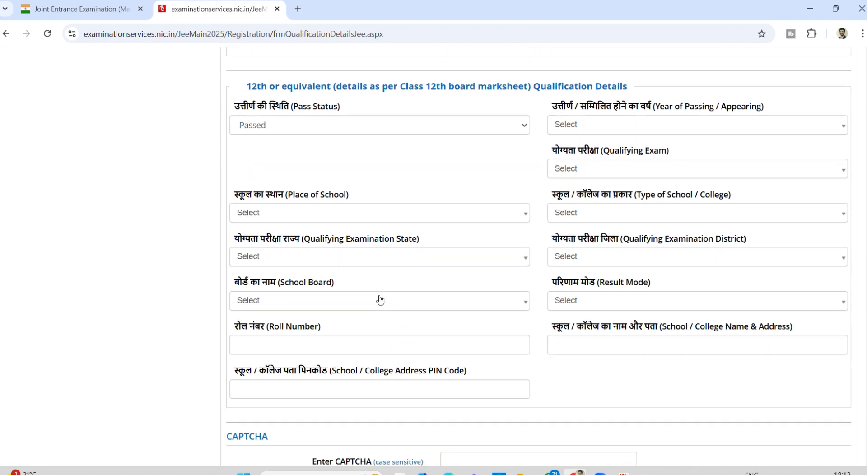
click(318, 130)
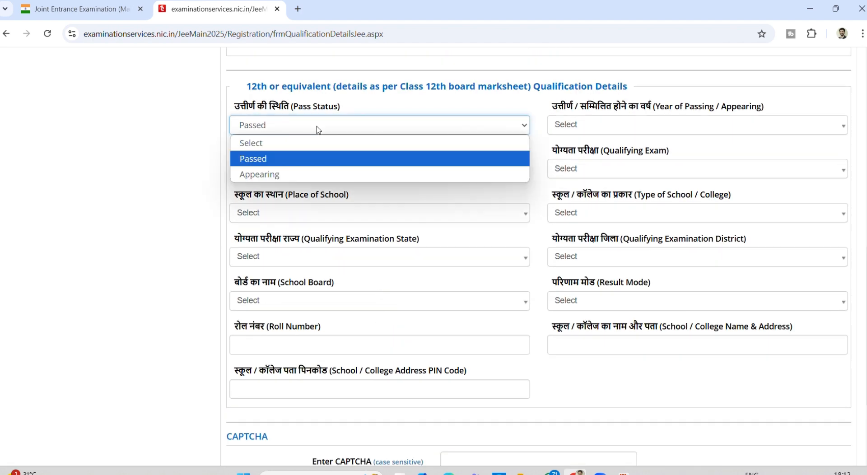
click(286, 177)
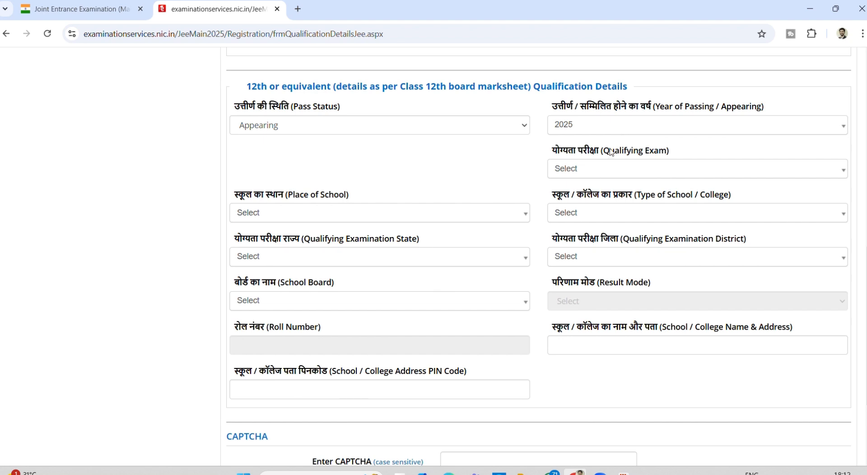
- Select the AIU-recognised 10+2 equivalent board examination as the 12th qualifying exam
click(586, 174)
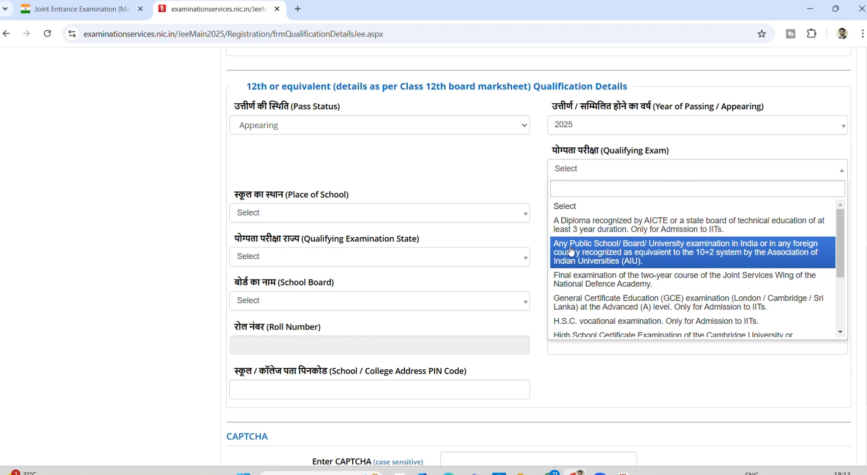
scroll(595, 298, down, 3)
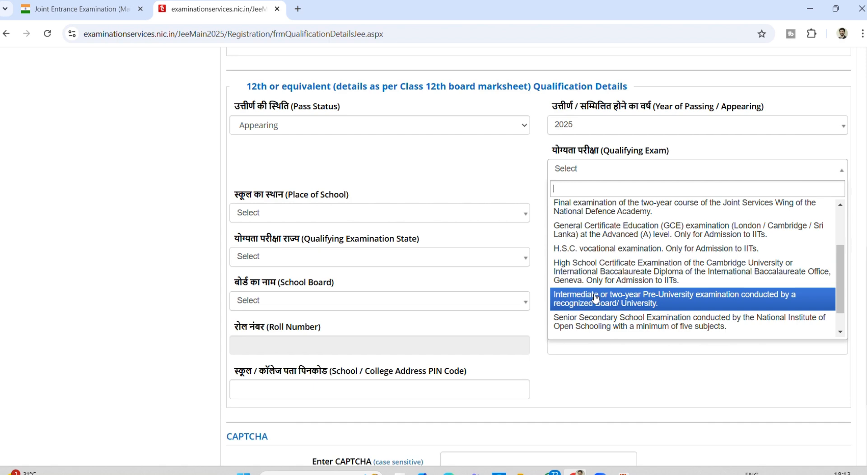
scroll(595, 298, up, 5)
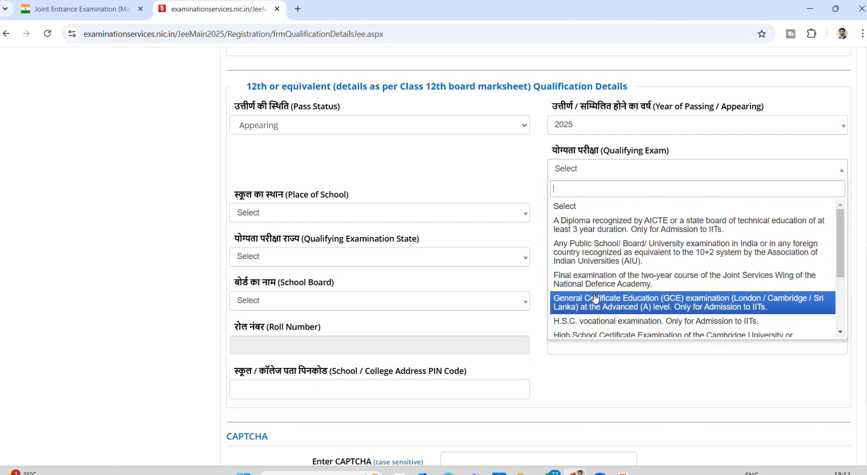
click(592, 253)
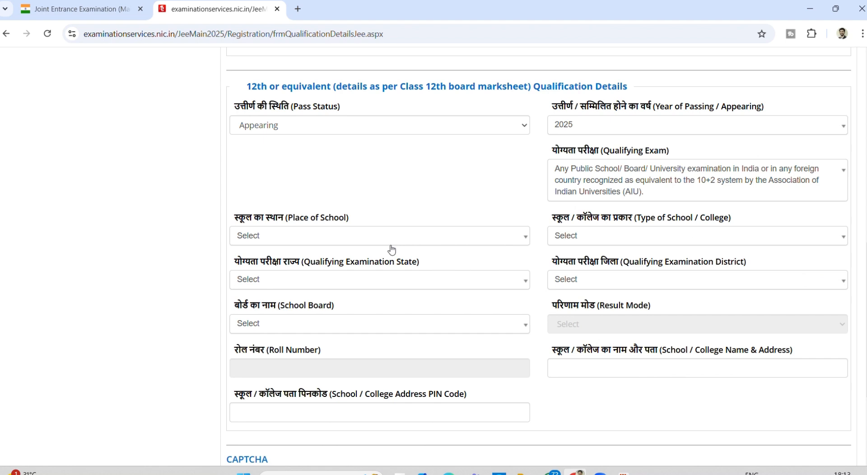
- Set the 12th school to Urban, Government Aided Private, in MAHARASHTRA, PUNE district
click(346, 239)
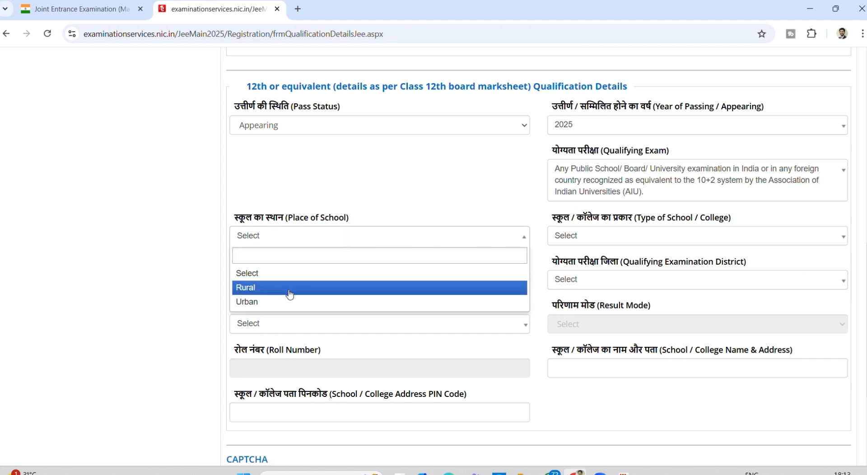
click(279, 303)
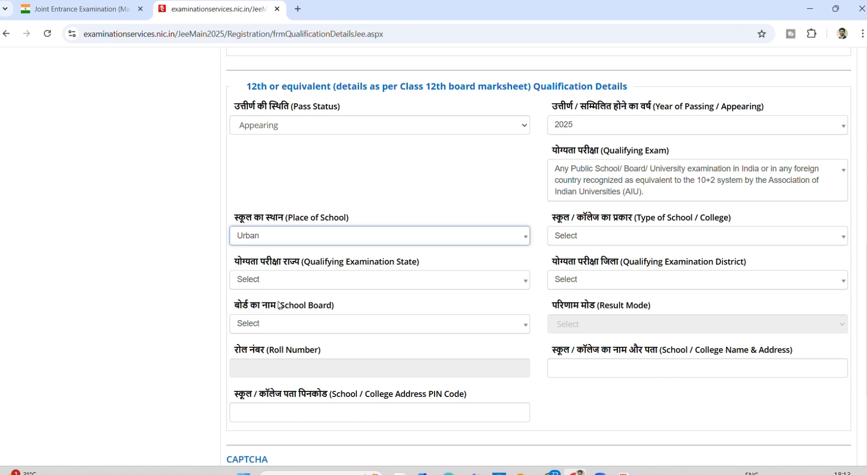
click(592, 236)
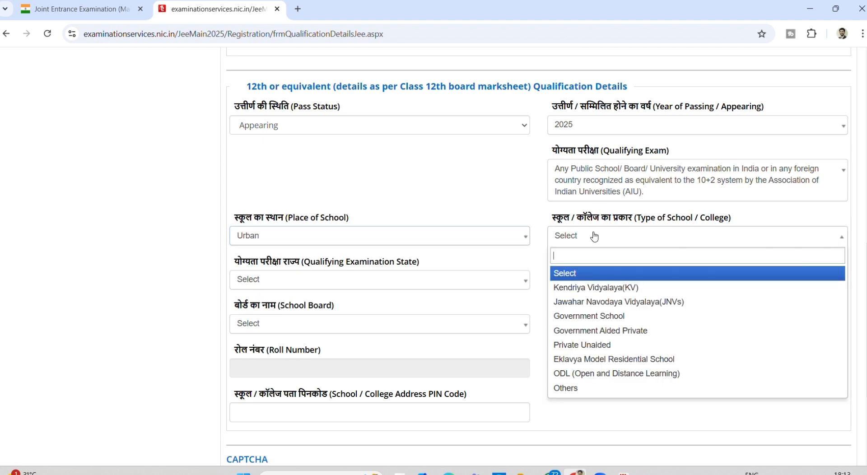
click(588, 331)
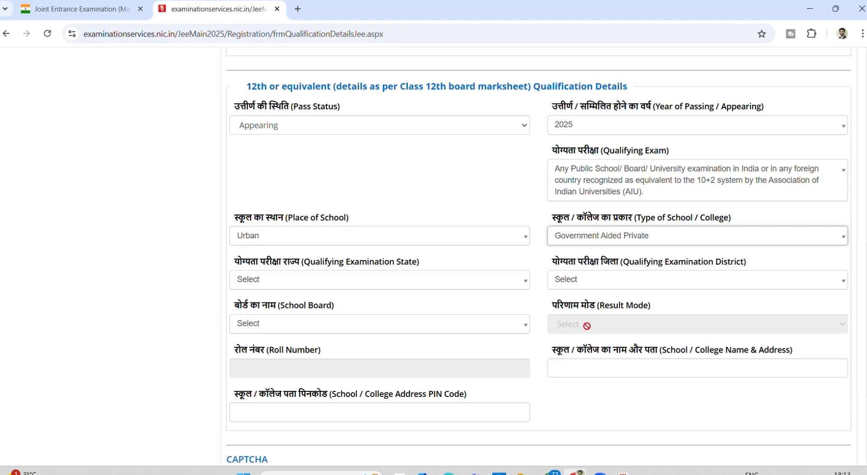
click(414, 280)
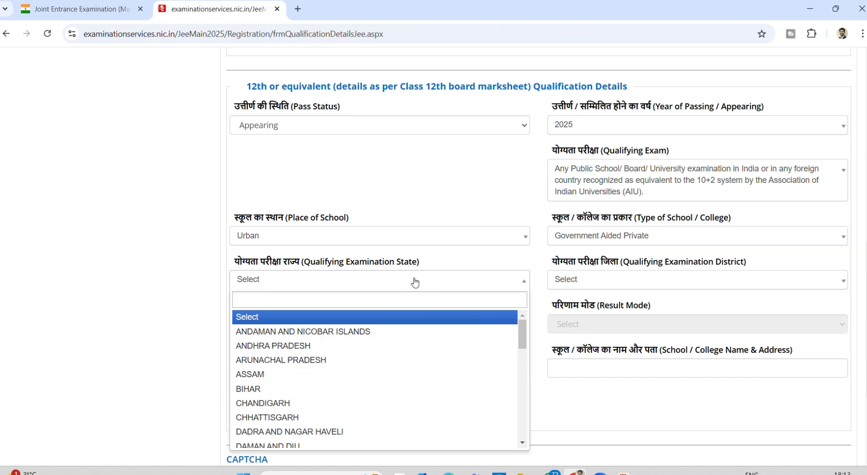
text(MAH)
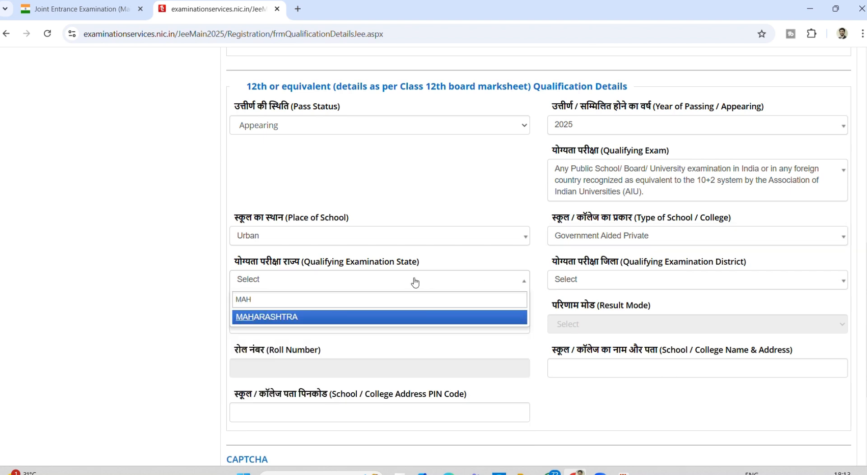
click(379, 317)
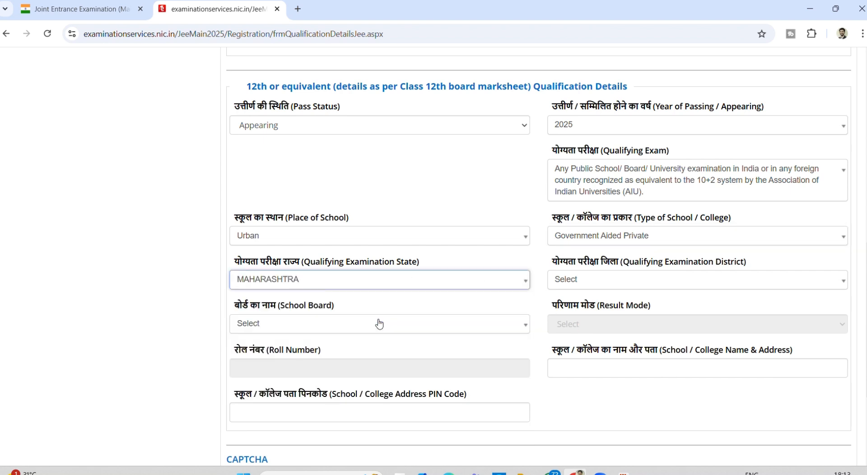
click(587, 283)
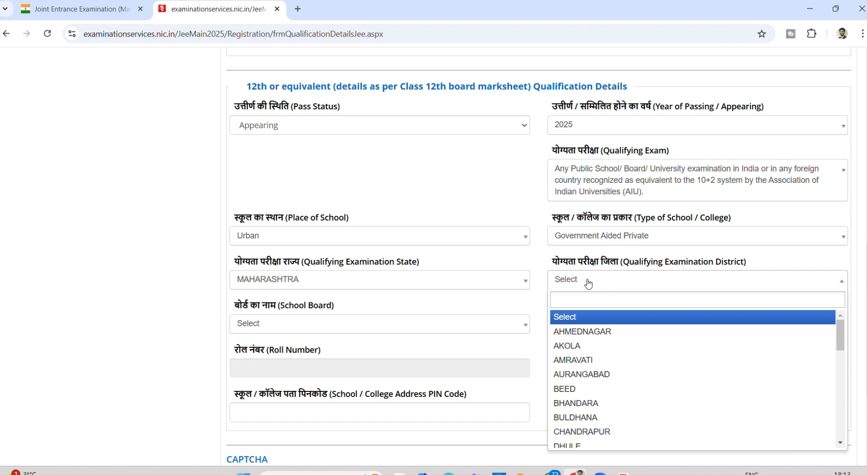
text(PUN)
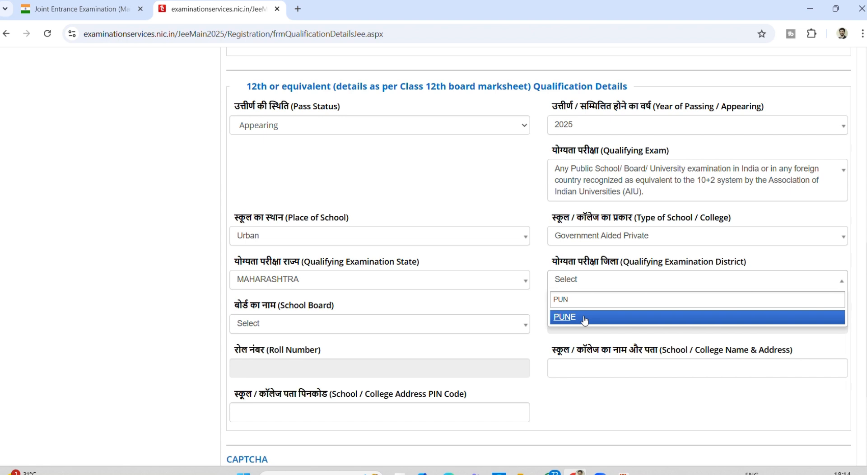
click(585, 317)
- Choose the Maharashtra State Board and start the 12th school name with 'ASMI'
click(434, 329)
text(MAH)
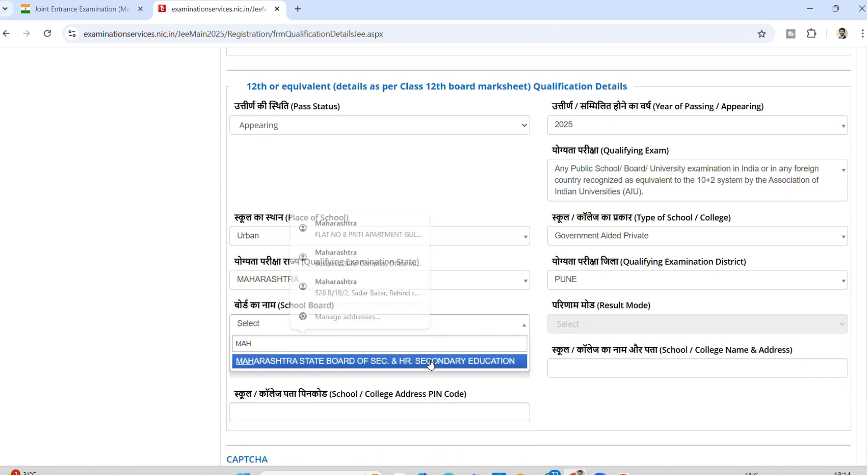
click(430, 361)
scroll(430, 360, down, 2)
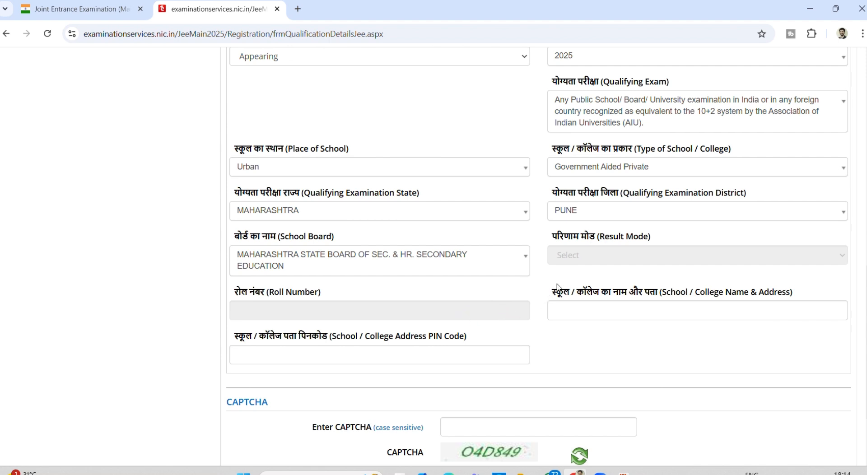
click(568, 312)
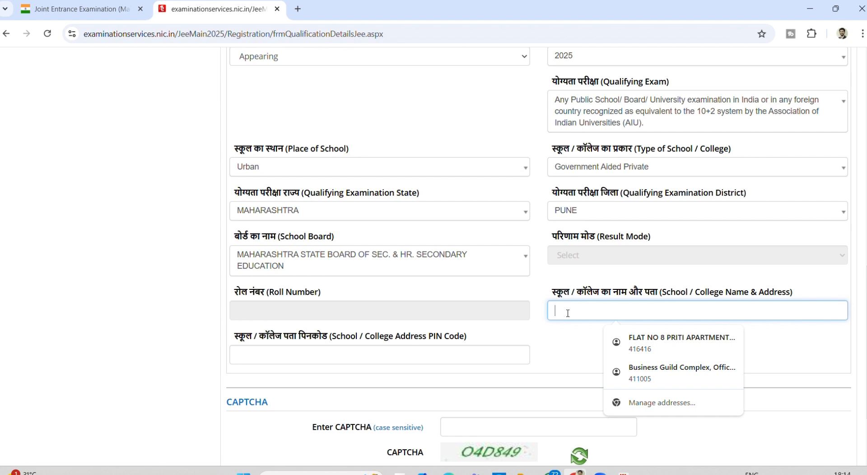
text(ASMI)
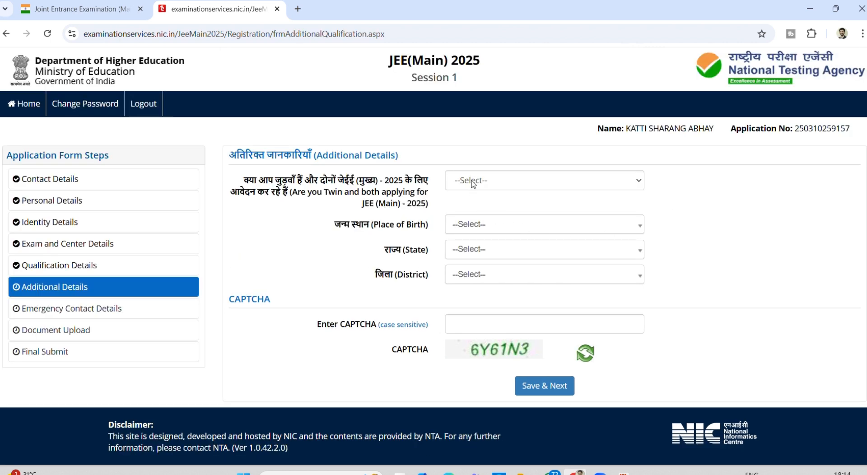
- Answer No to the twin question, correcting an initial Yes
click(473, 184)
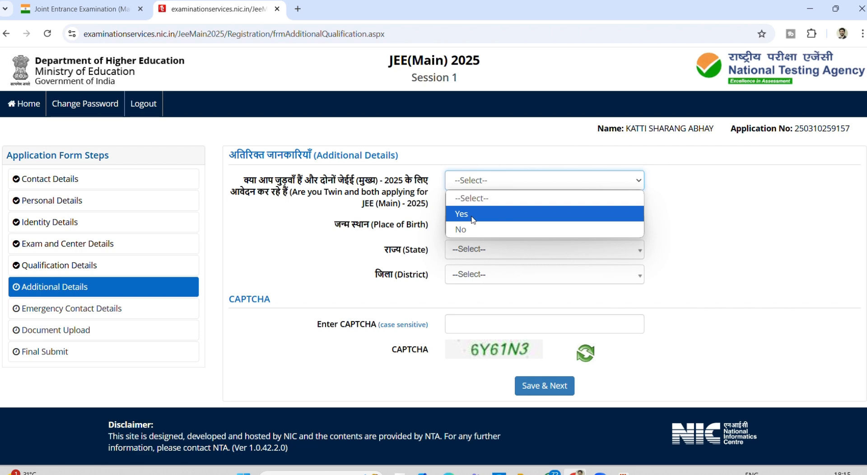
click(473, 214)
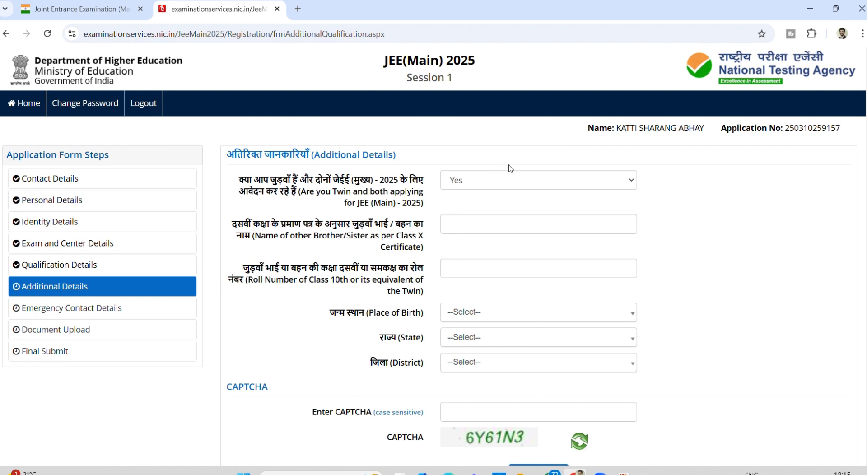
click(492, 180)
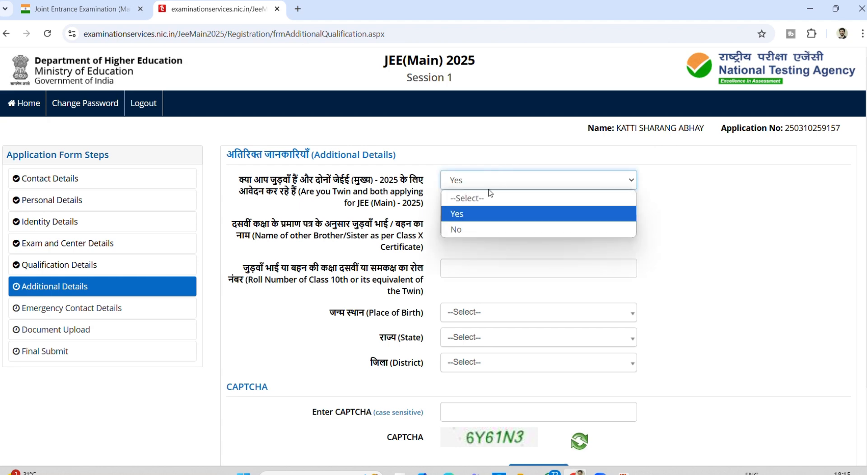
click(474, 229)
- Set place of birth to India, MAHARASHTRA, SANGLI, then enter the CAPTCHA and save
click(466, 223)
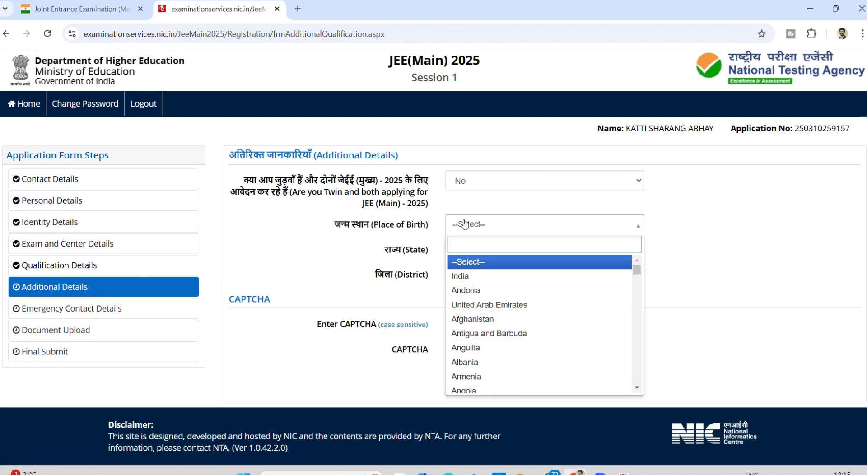
click(458, 276)
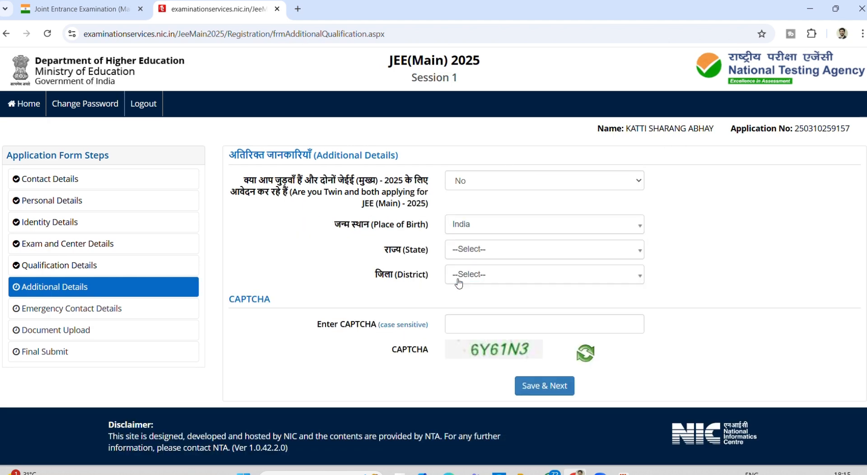
click(463, 253)
text(MA)
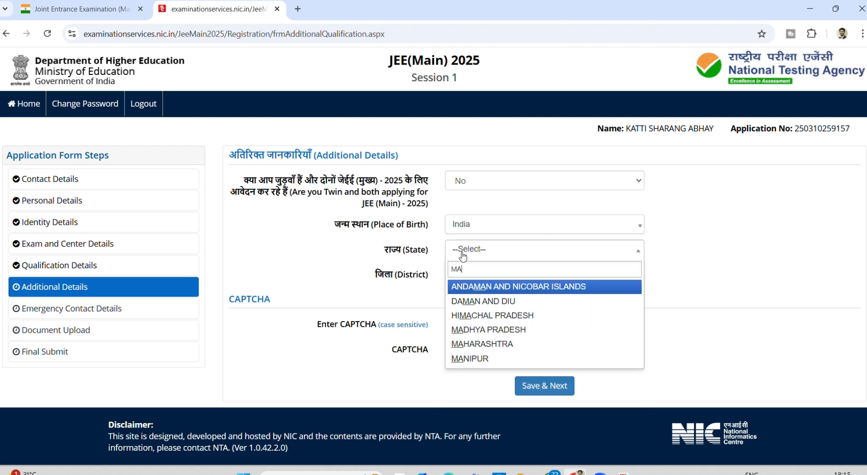
text(H)
key(Return)
click(468, 322)
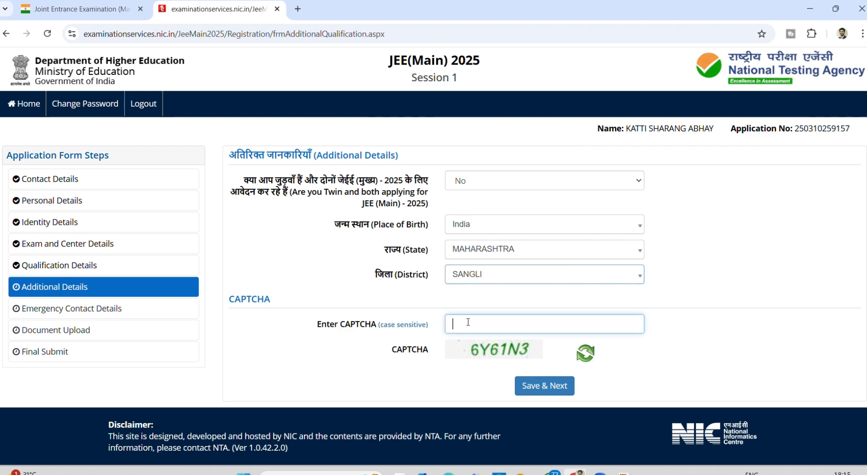
text(6Y61N3)
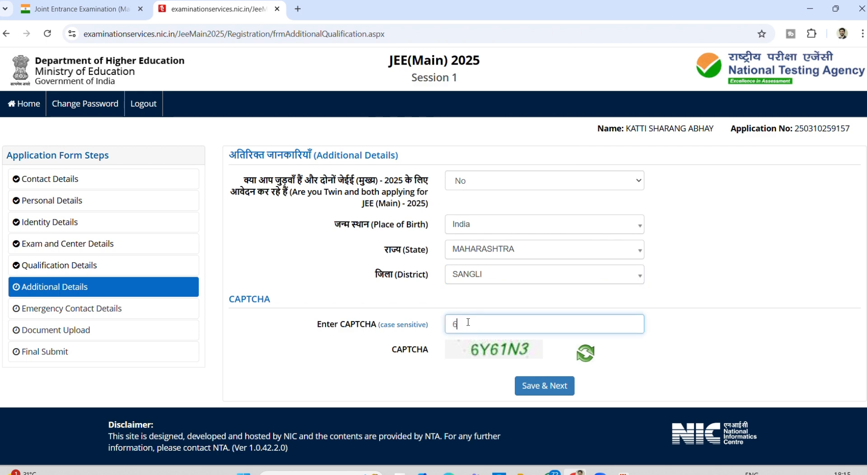
key(Return)
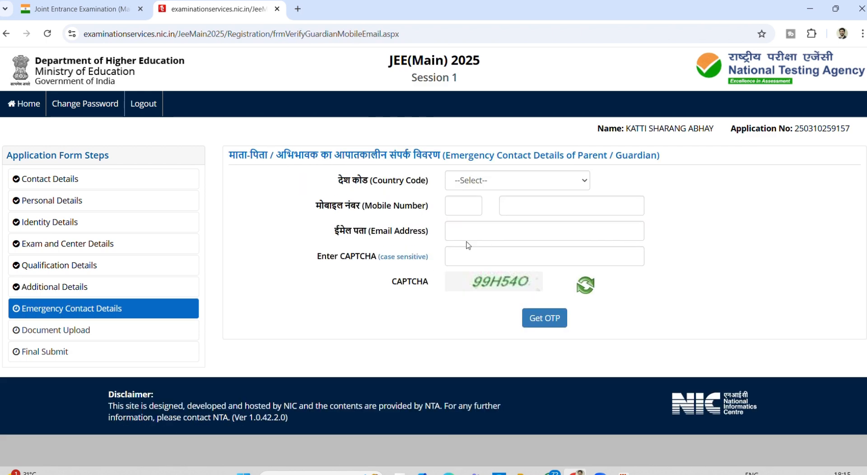
- Set the emergency contact country code to India and verify the contact to continue
click(498, 186)
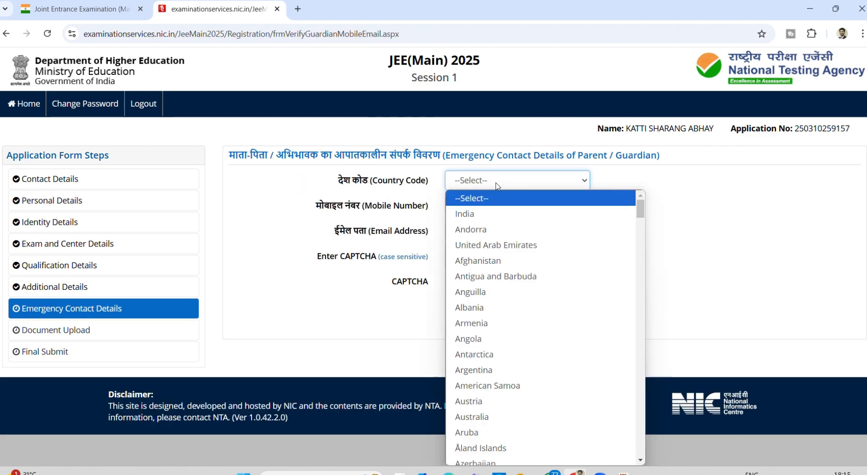
click(491, 215)
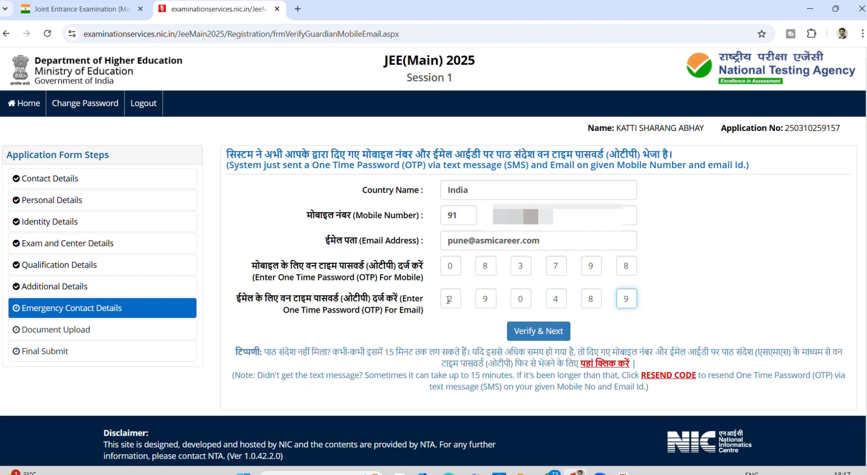
click(538, 331)
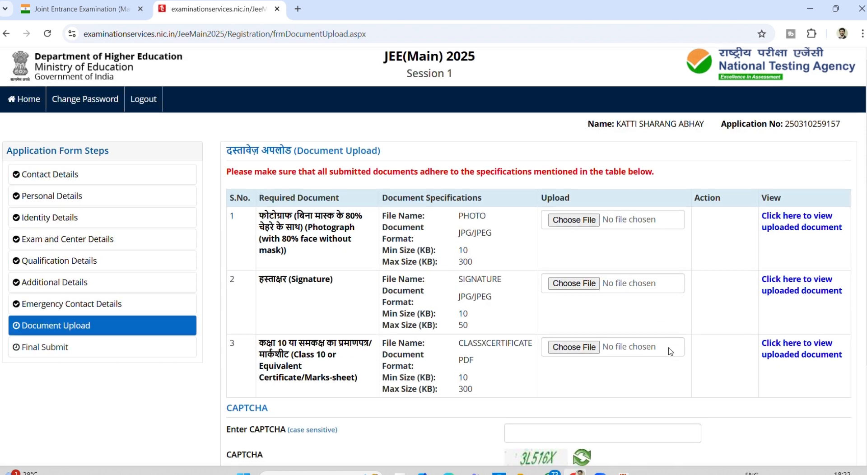
- Enter the Document Upload page CAPTCHA and save to proceed to the review
scroll(668, 351, down, 3)
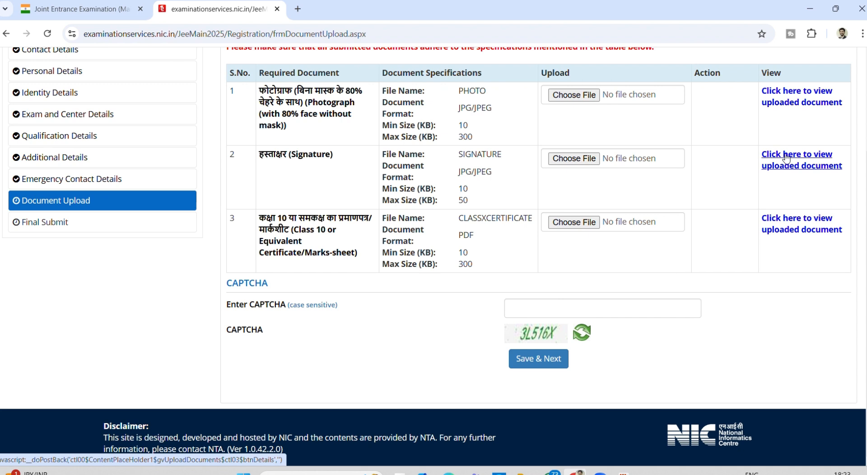
click(583, 307)
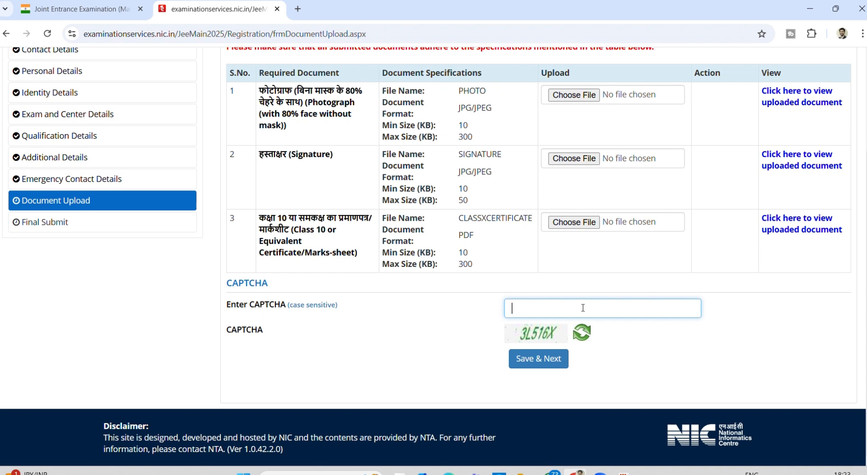
text(3)
key(Caps_Lock)
text(L)
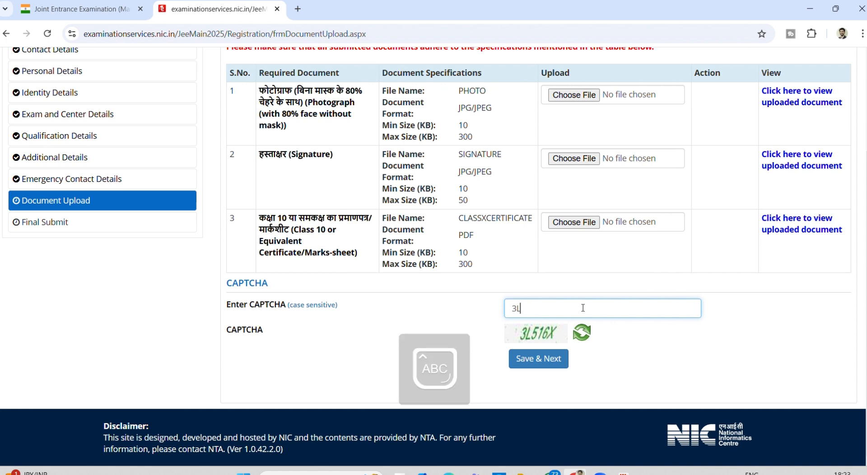
text(516X)
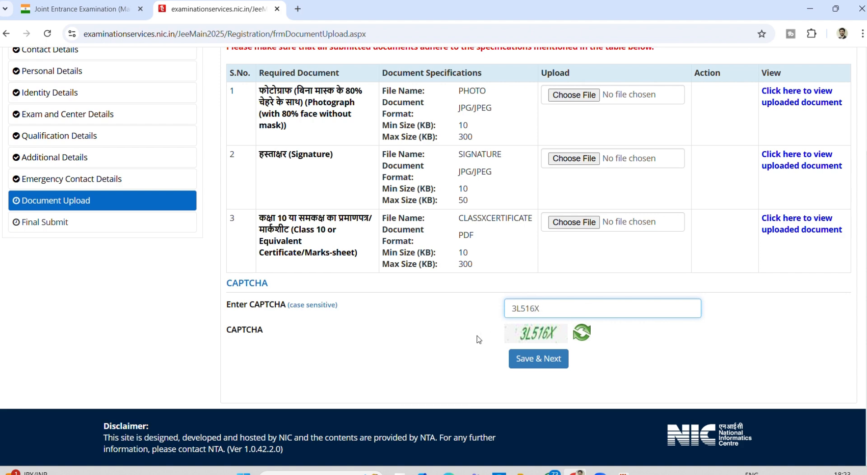
key(Return)
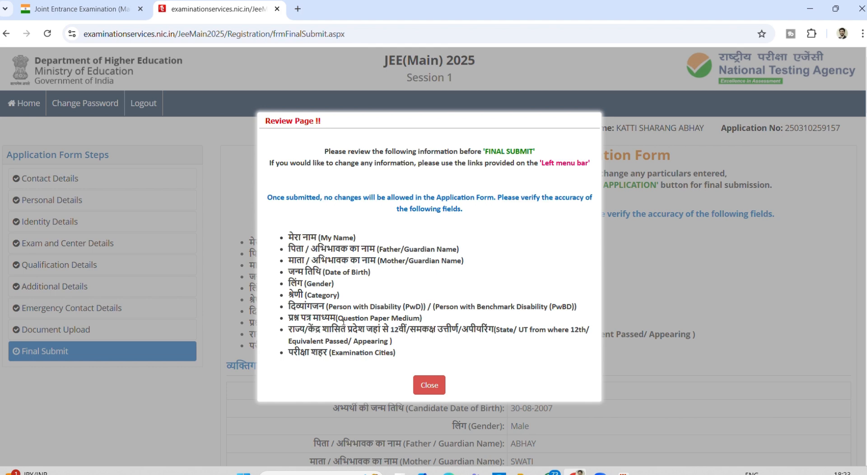
- Dismiss the review reminder and tick every checklist particular, starting with My Name
click(428, 387)
scroll(428, 387, down, 6)
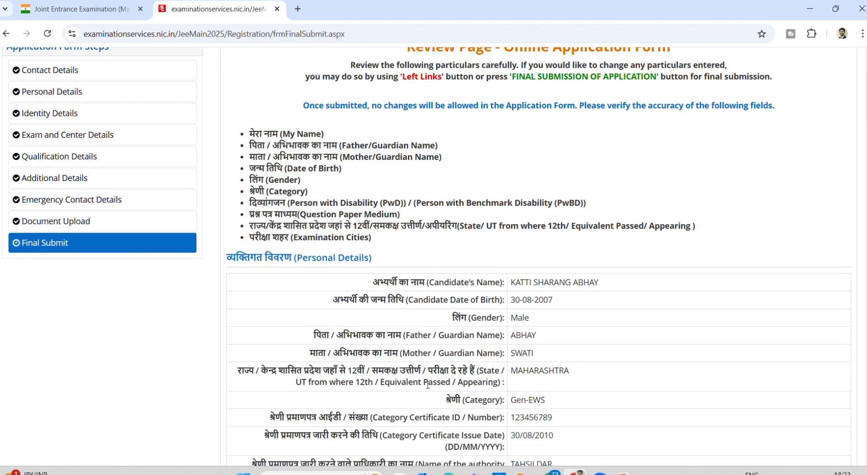
scroll(427, 385, down, 6)
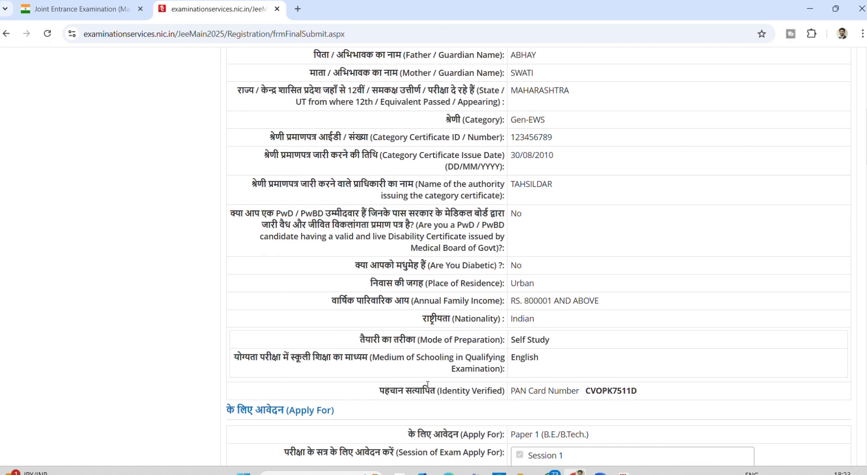
scroll(427, 387, down, 9)
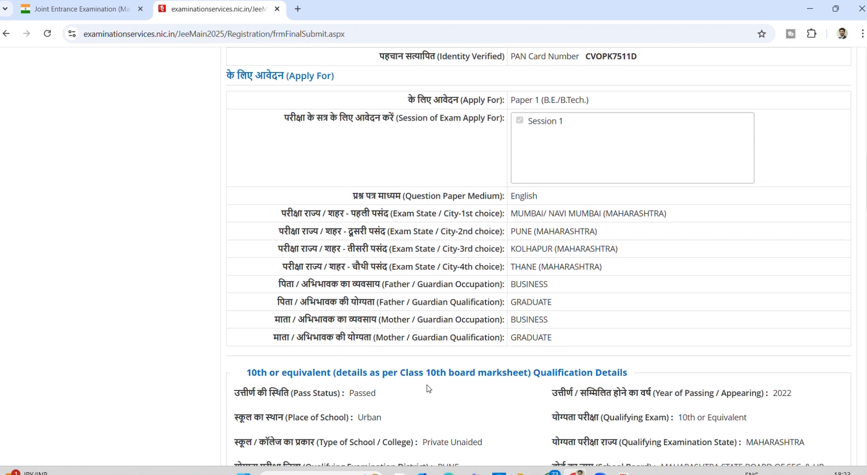
scroll(428, 388, down, 9)
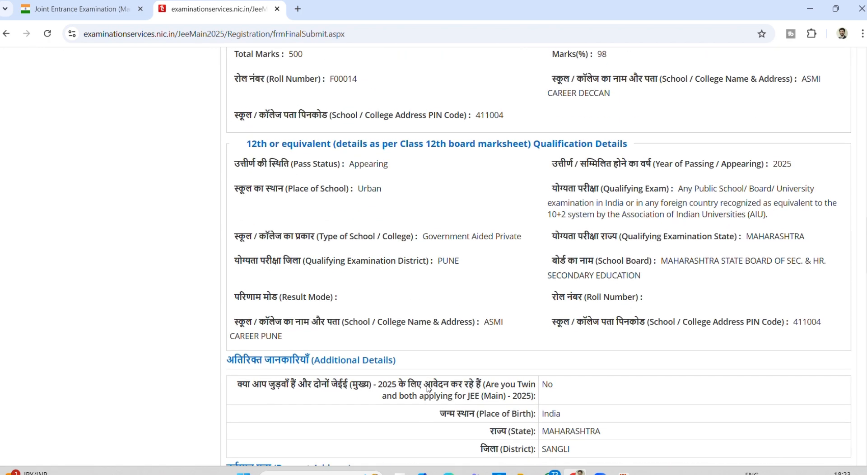
scroll(428, 388, down, 20)
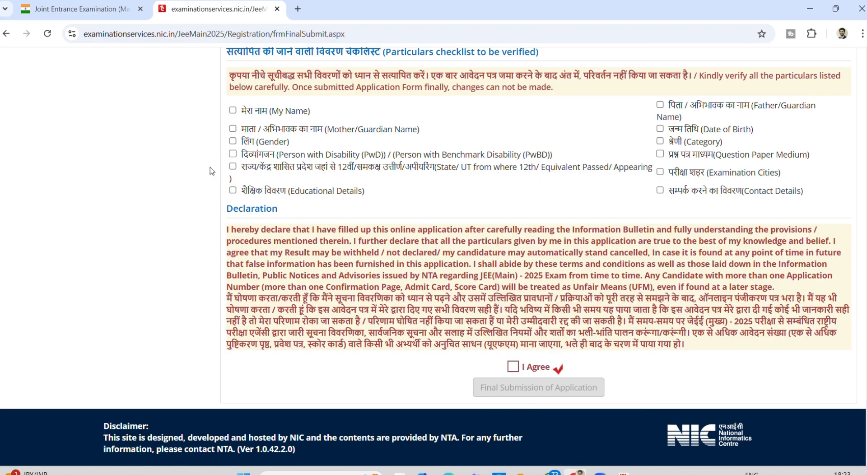
click(233, 111)
key(Tab)
key(space)
key(Tab)
key(space)
key(Tab)
key(space)
key(Tab)
key(space)
key(Tab)
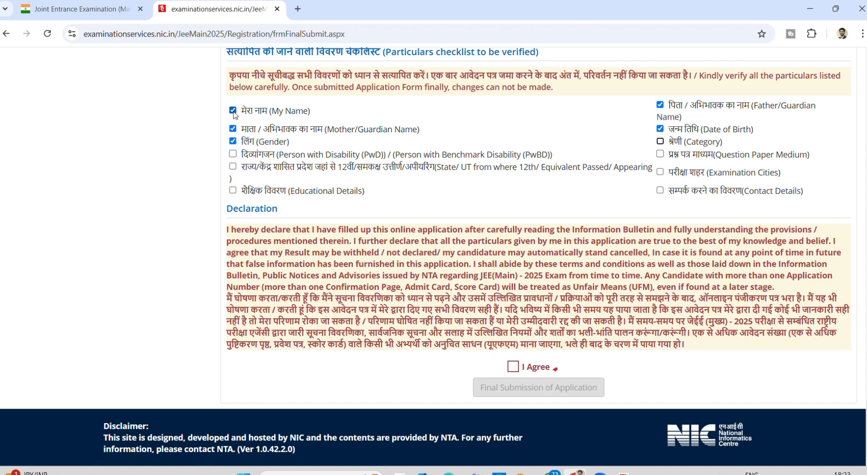
key(space)
key(Tab)
key(space)
key(Tab)
key(space)
key(Tab)
key(space)
key(Tab)
key(space)
key(Tab)
key(space)
key(Tab)
key(space)
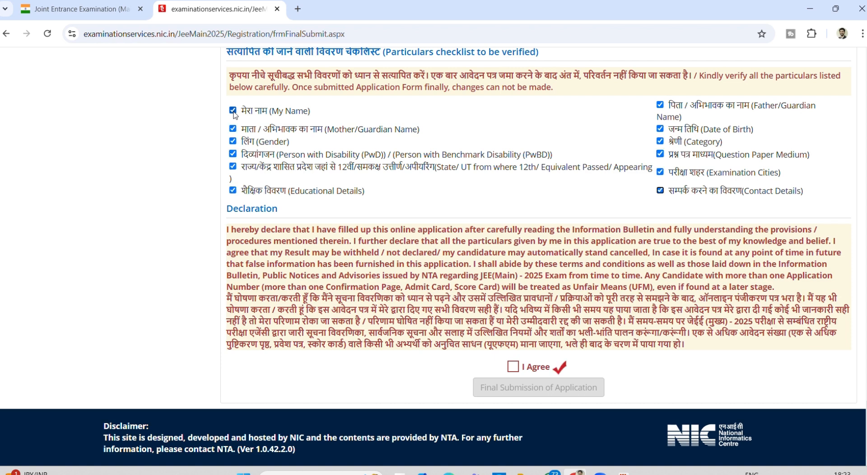
- Accept the declaration and confirm final submission of the application
click(512, 367)
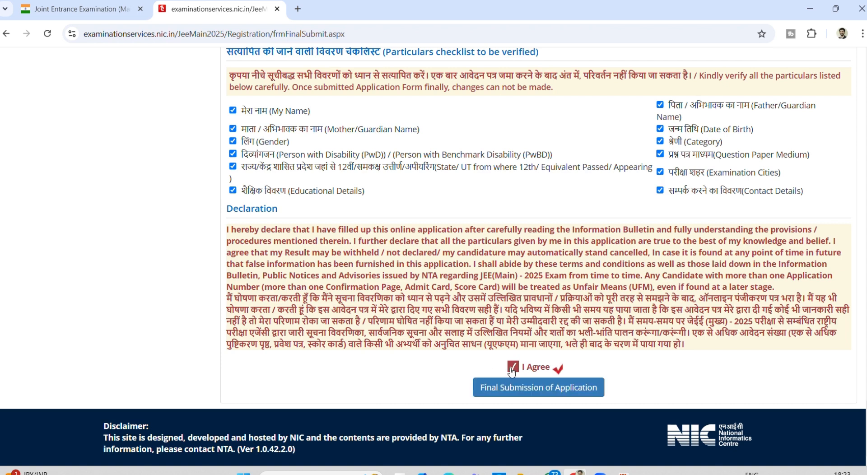
click(517, 390)
click(413, 282)
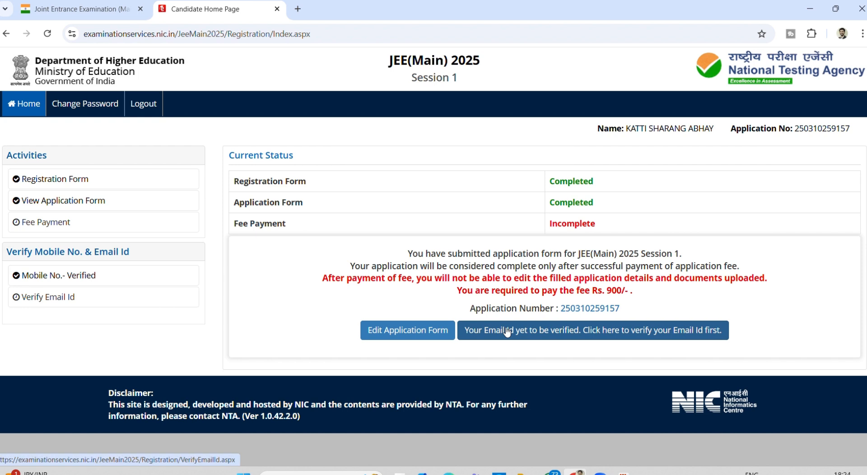
- Verify the registered e-mail with the CAPTCHA and dismiss the success message
click(573, 330)
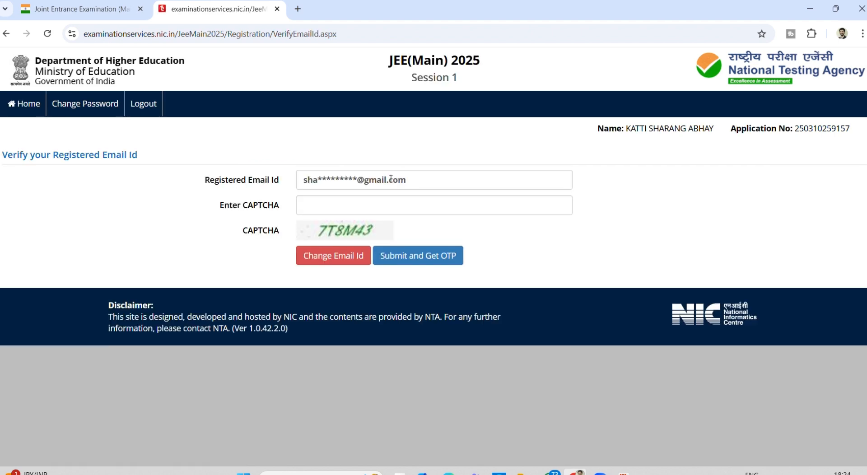
click(373, 208)
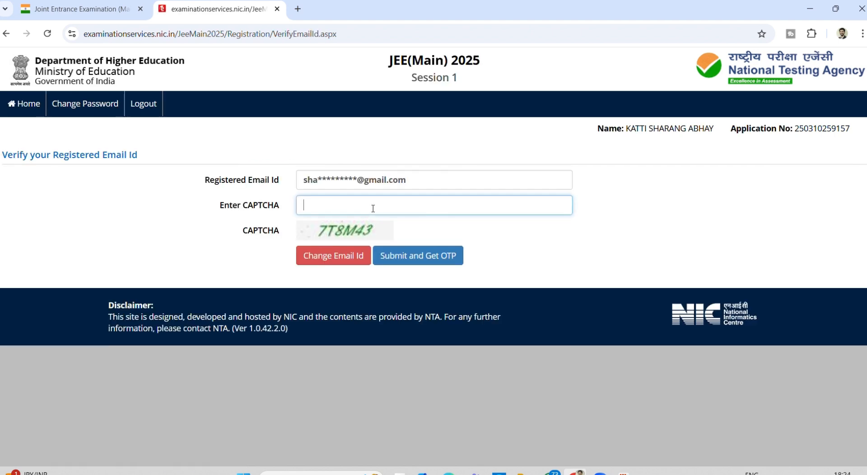
text(7T8M43)
click(200, 252)
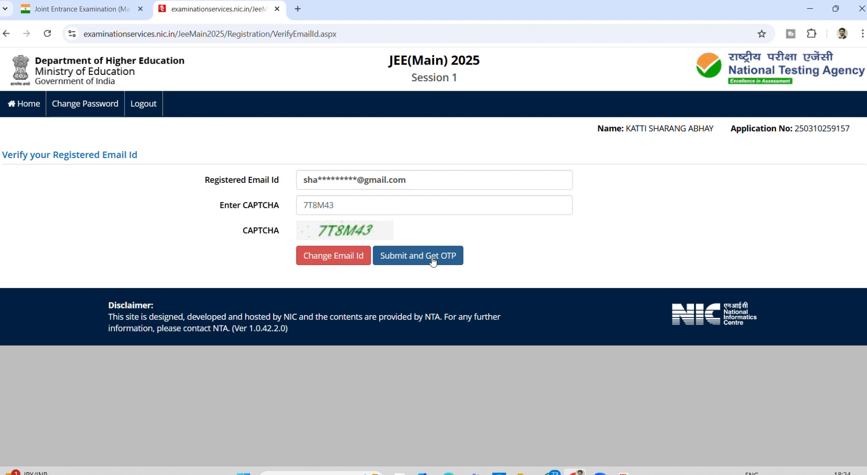
click(432, 259)
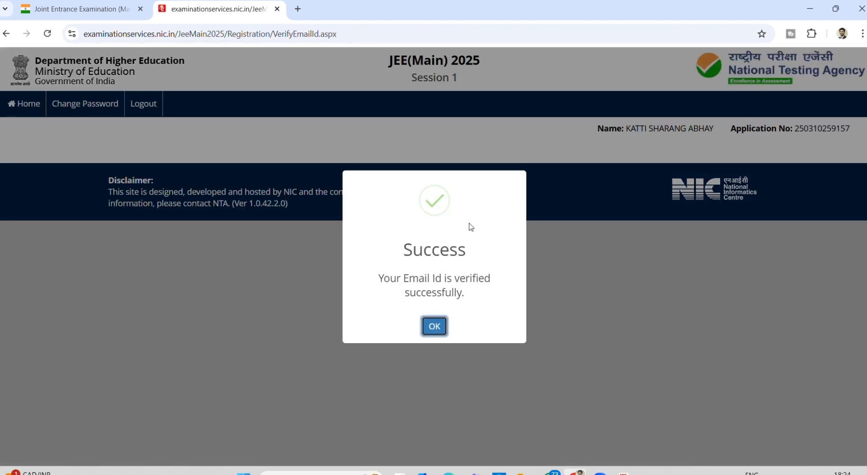
click(435, 328)
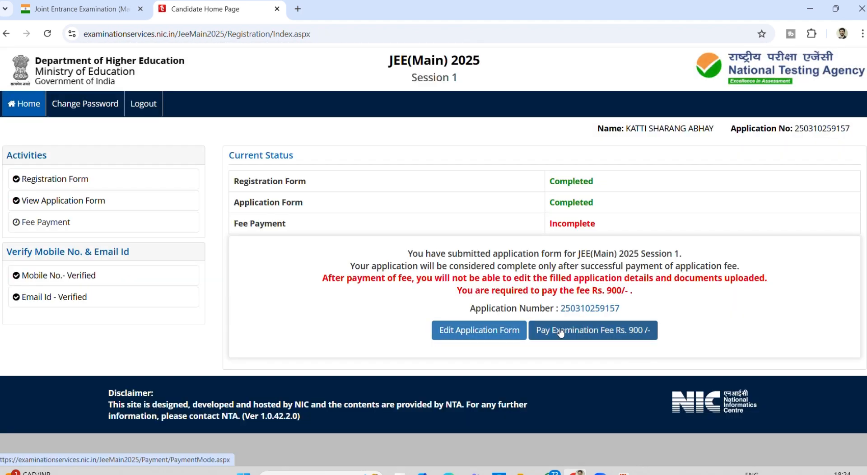
click(489, 334)
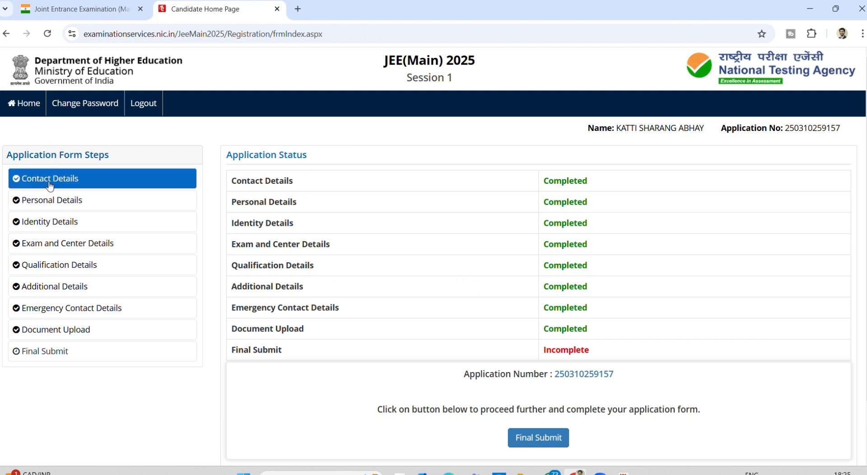
click(50, 185)
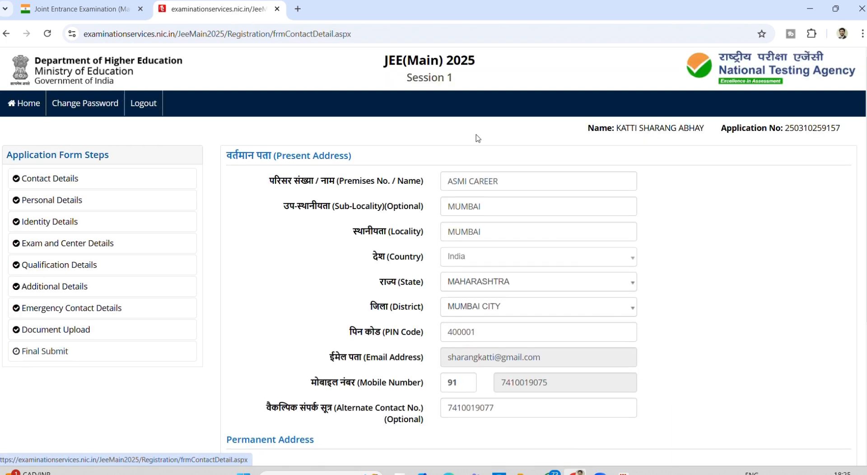
click(509, 177)
scroll(516, 355, down, 1)
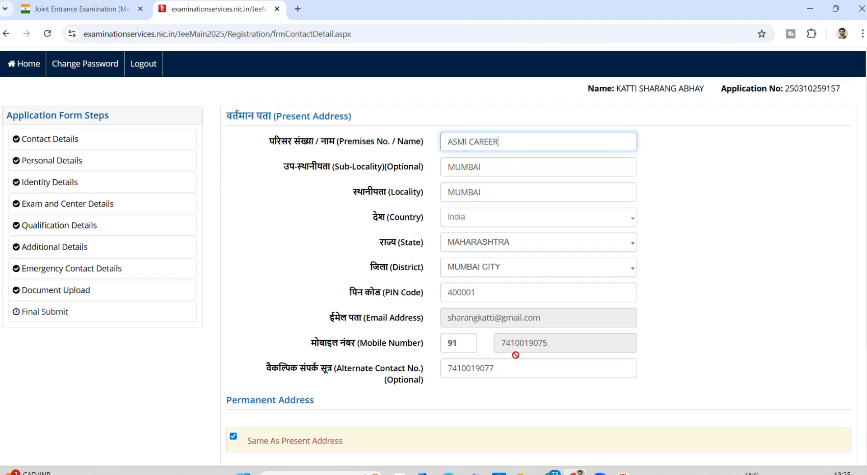
click(512, 307)
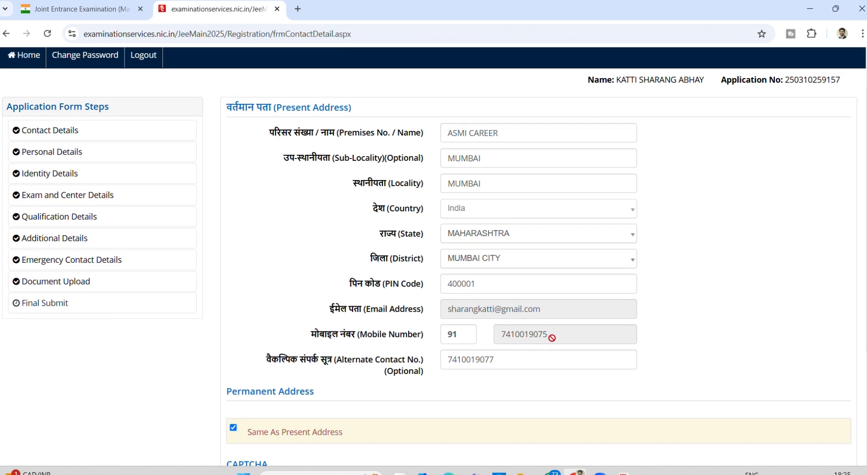
scroll(552, 339, down, 3)
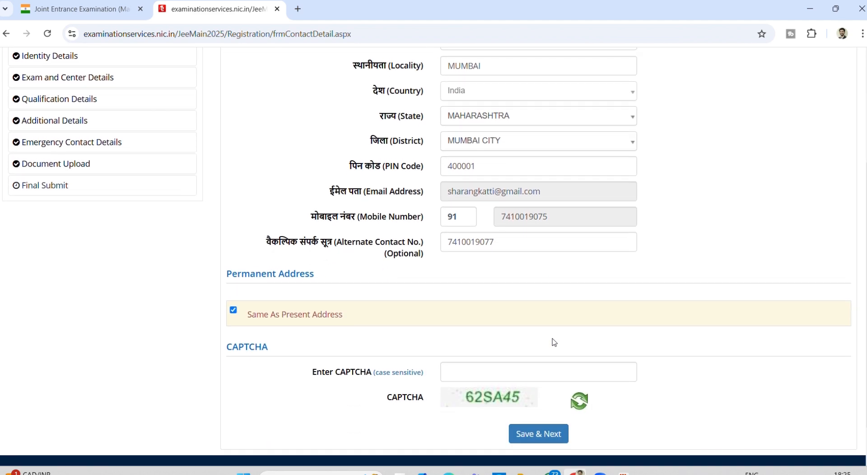
scroll(553, 341, down, 1)
scroll(553, 342, up, 4)
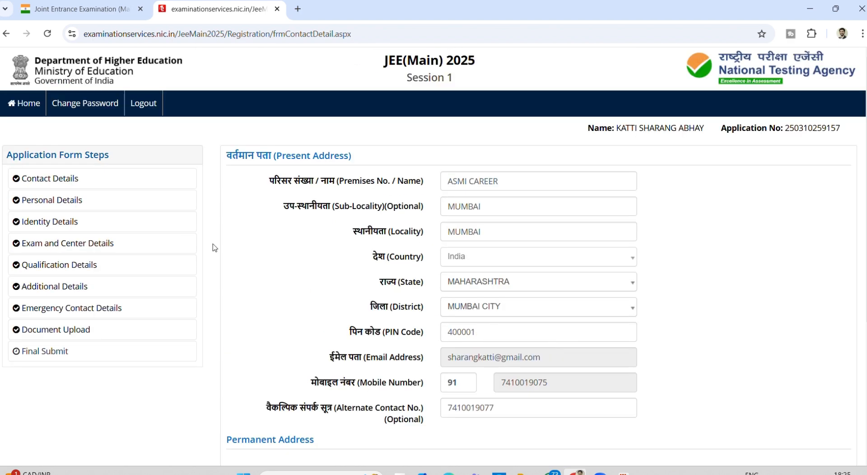
click(93, 199)
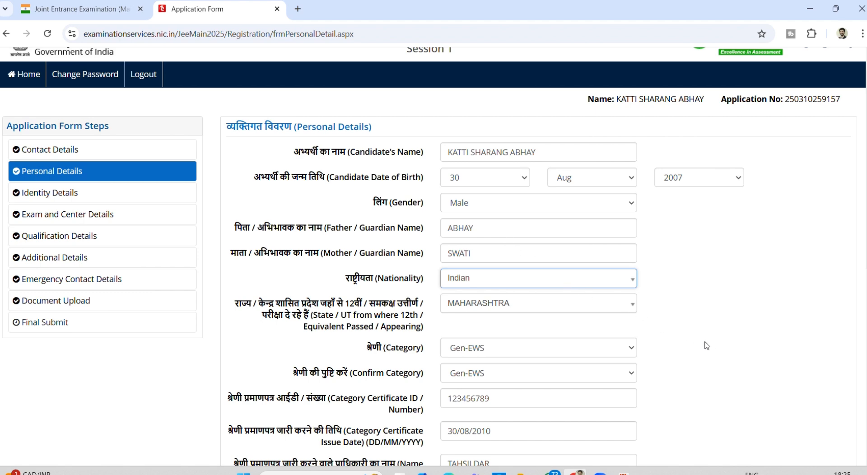
scroll(707, 346, down, 1)
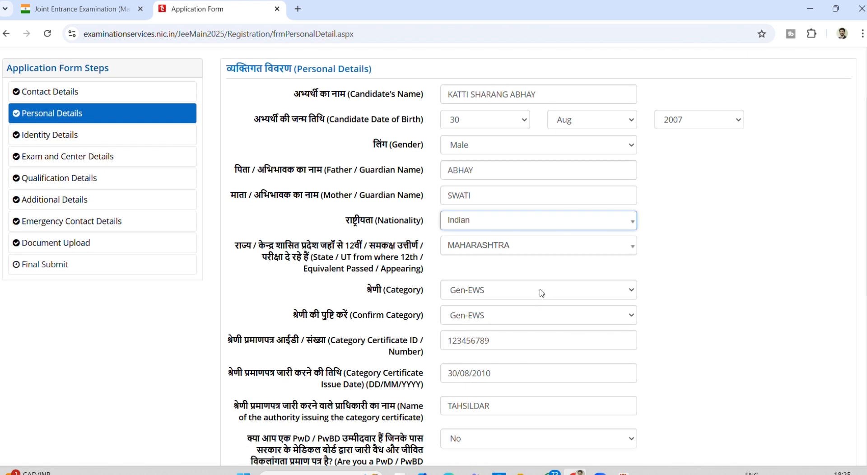
click(541, 293)
click(541, 292)
scroll(700, 329, down, 2)
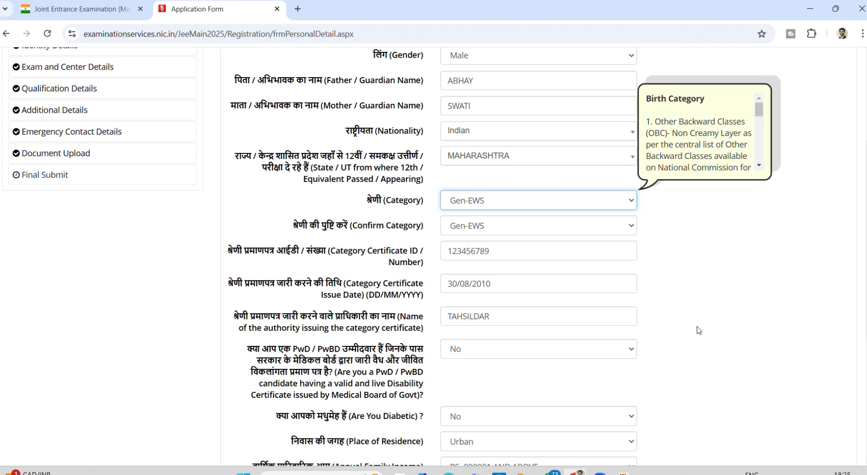
scroll(699, 331, down, 1)
scroll(574, 248, down, 2)
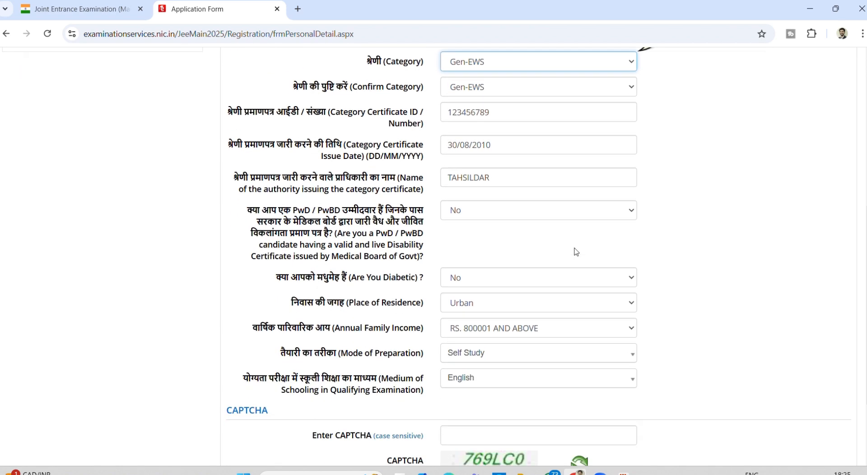
scroll(576, 251, down, 1)
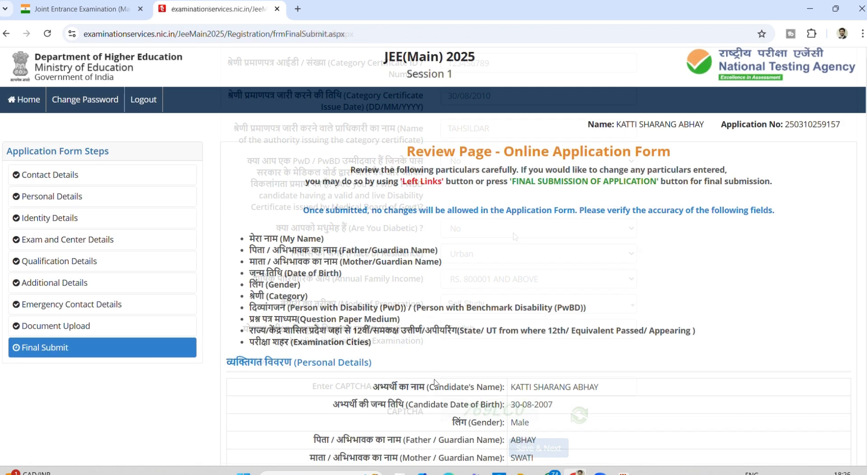
scroll(434, 379, down, 4)
scroll(435, 379, down, 20)
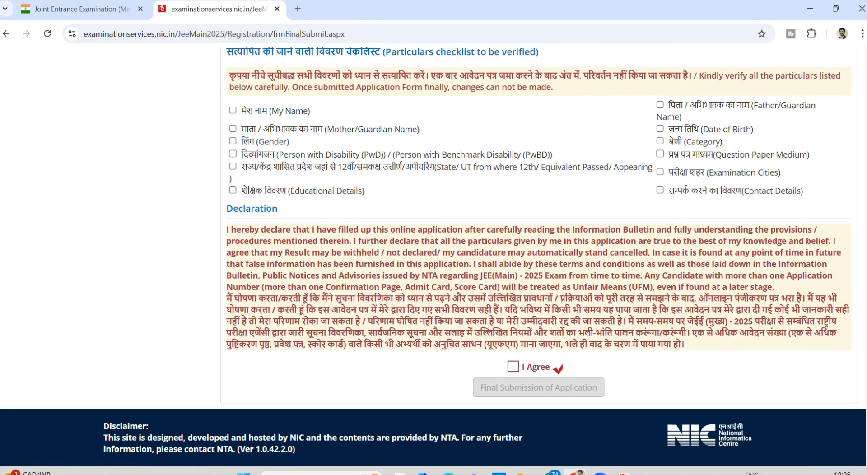
click(232, 111)
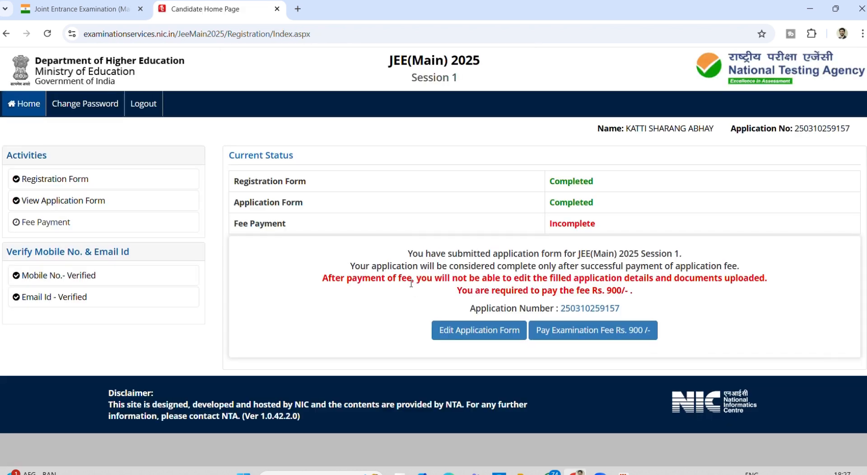
- Pay the Rs. 900 fee online through the Canara Bank Payment Gateway
click(572, 332)
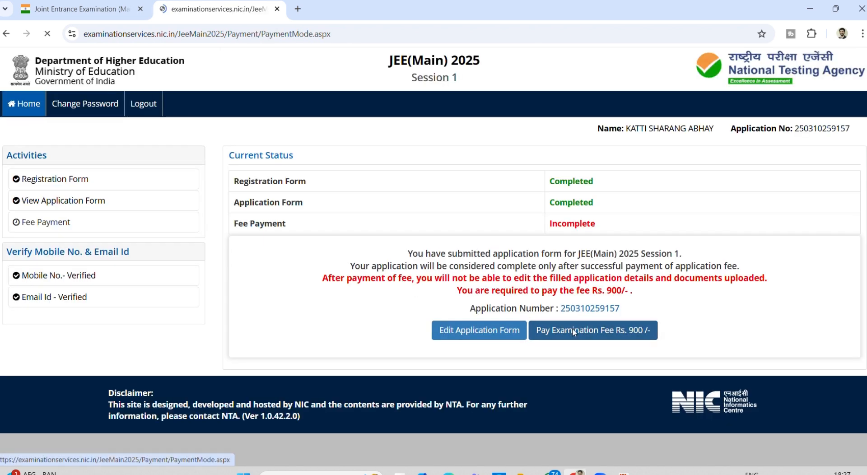
click(400, 232)
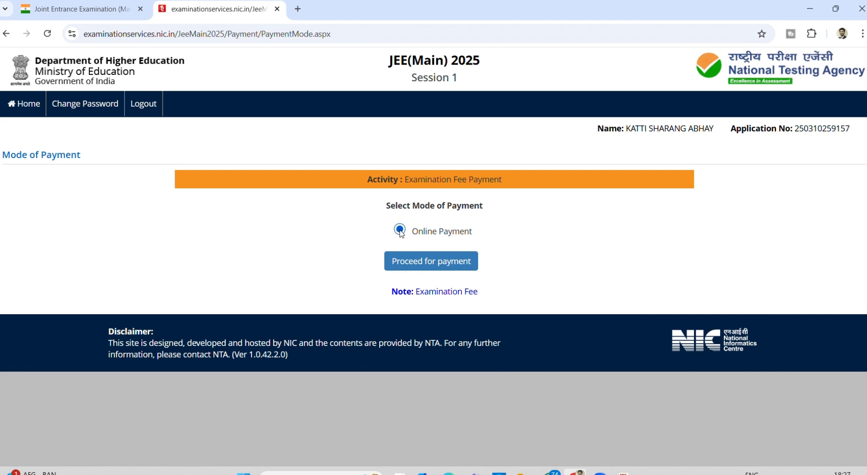
click(421, 262)
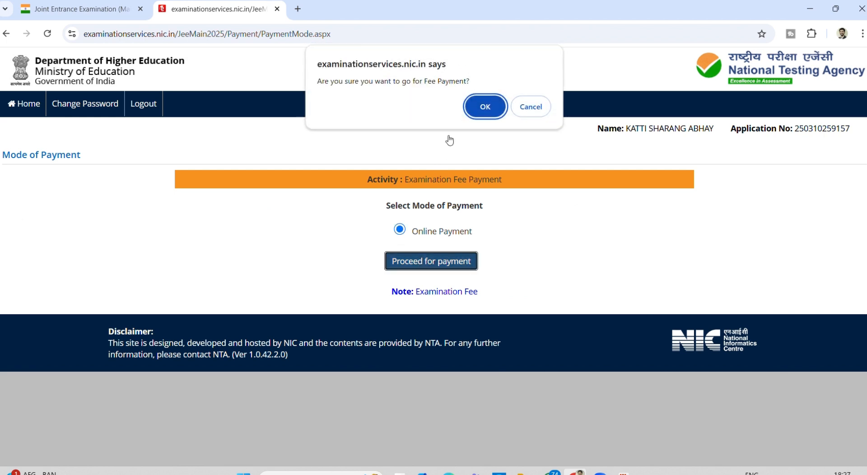
click(476, 110)
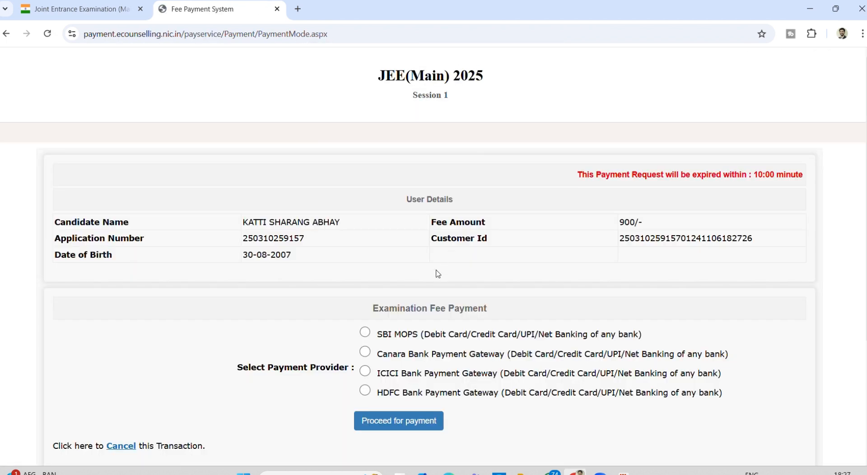
scroll(409, 352, down, 2)
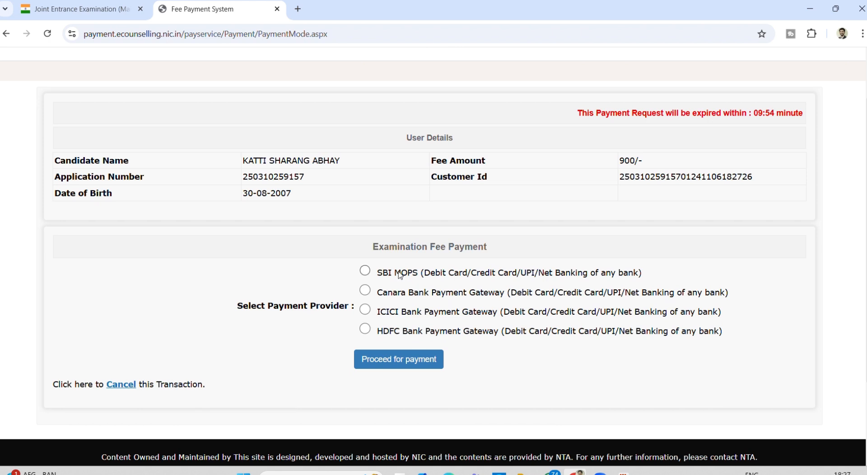
click(420, 299)
click(382, 366)
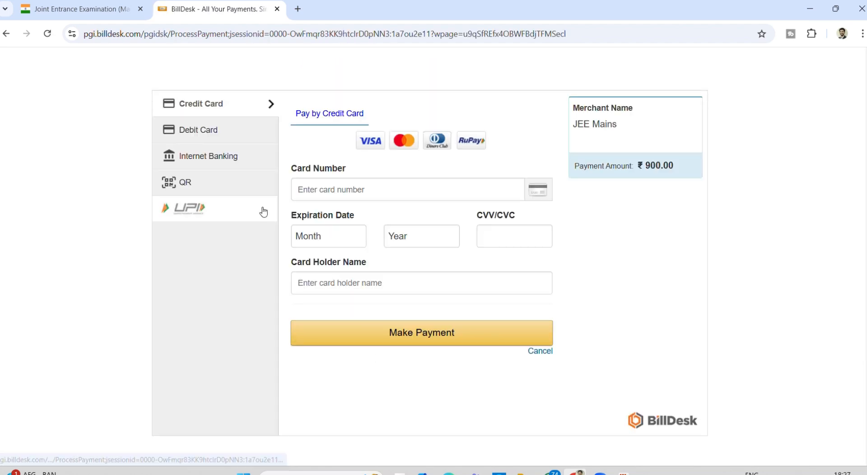
- Pay the ₹900 fee by BHIM UPI QR, download the confirmation page, then log out
click(229, 195)
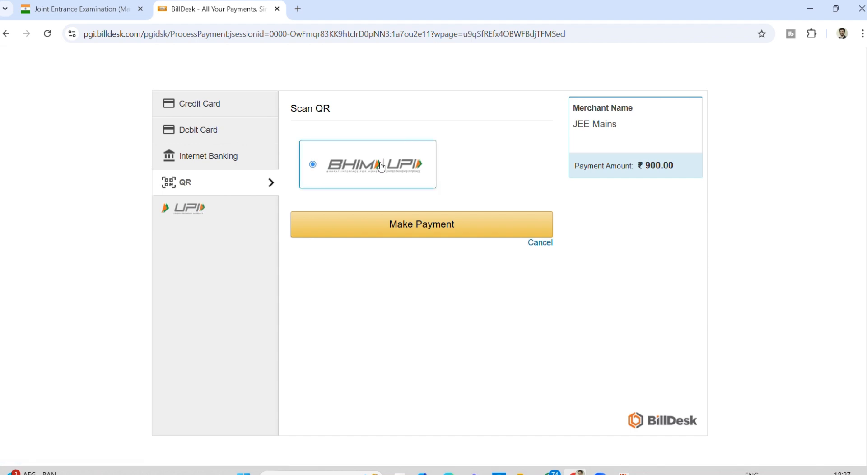
click(413, 231)
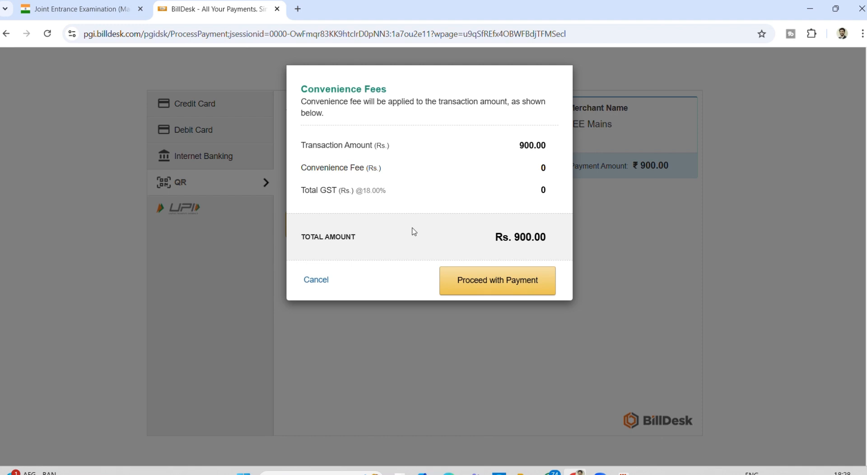
click(486, 284)
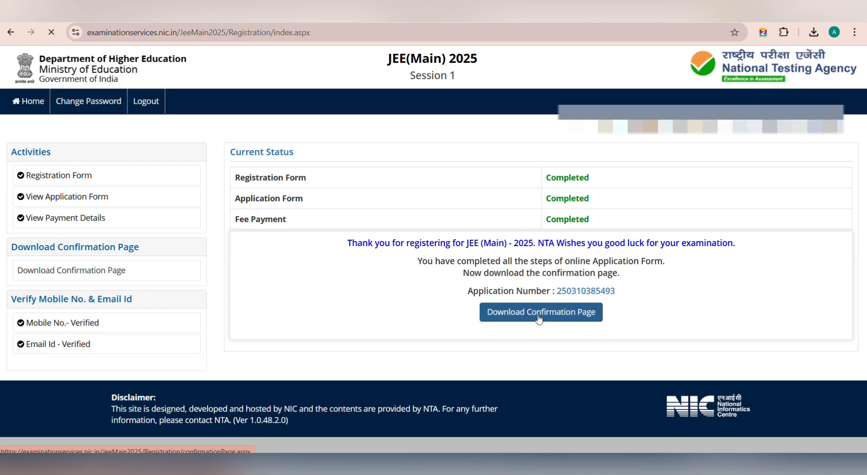
click(539, 313)
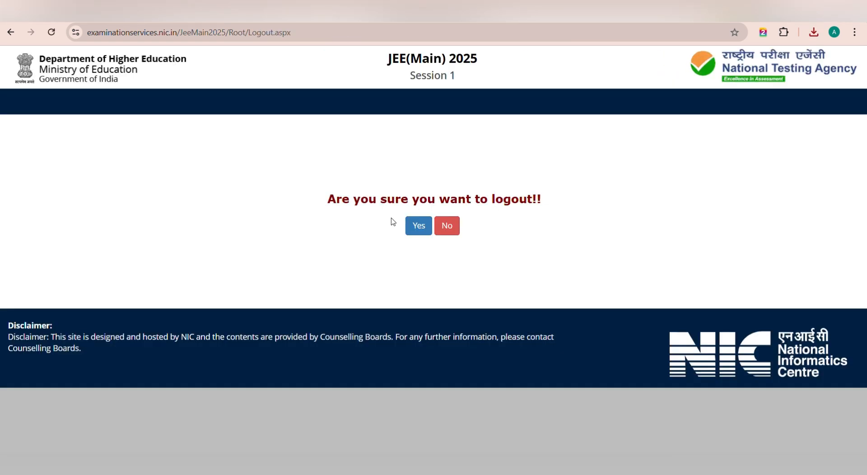
click(409, 223)
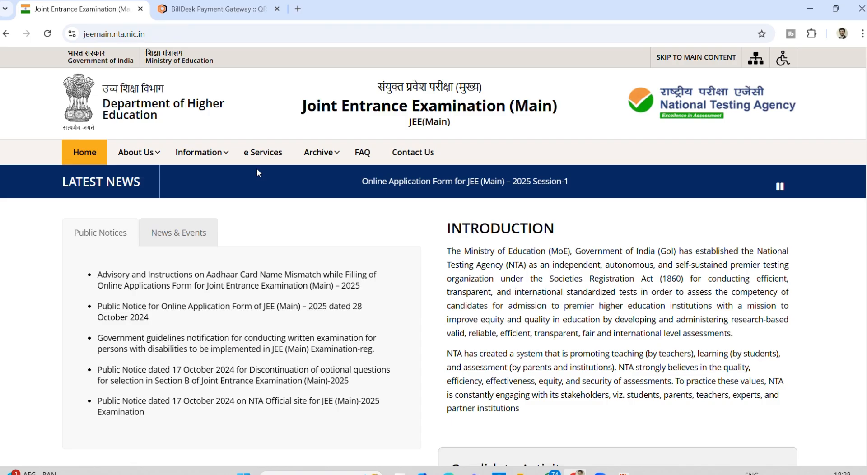